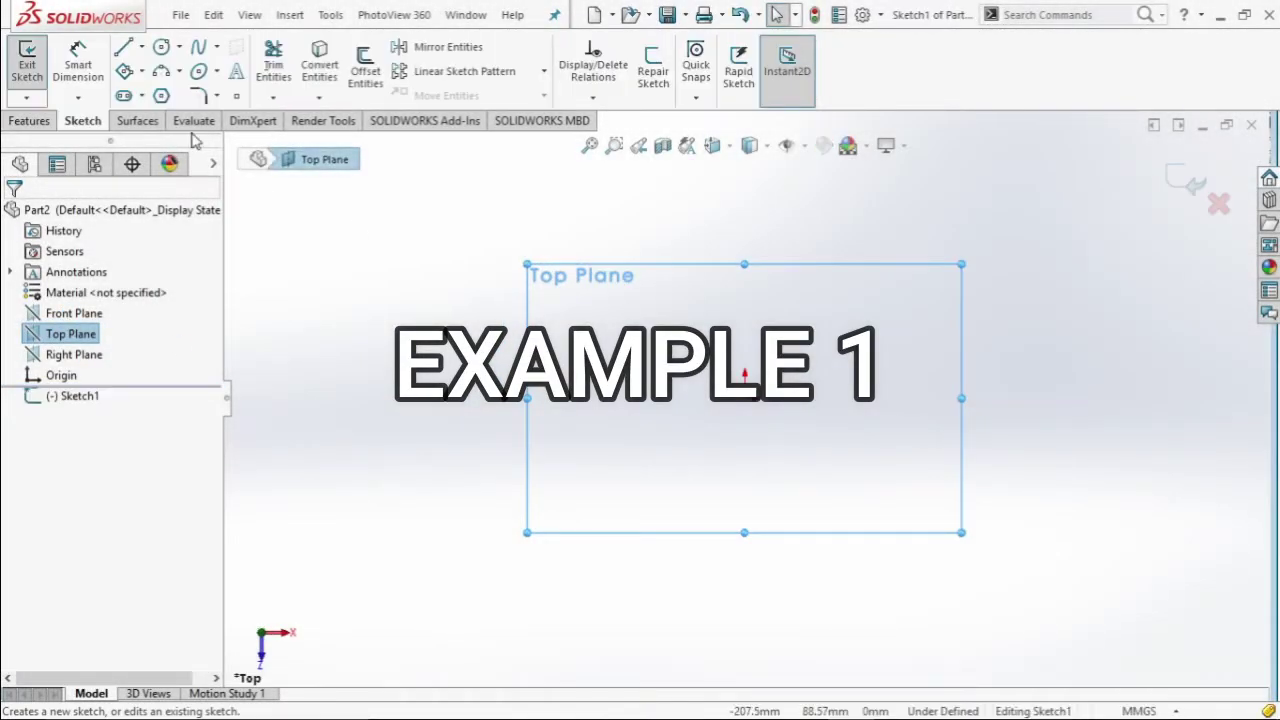
- Draw a circle on the origin of the Top Plane sketch with a radius of 60
{"action": "left_click", "coordinate": [161, 47]}
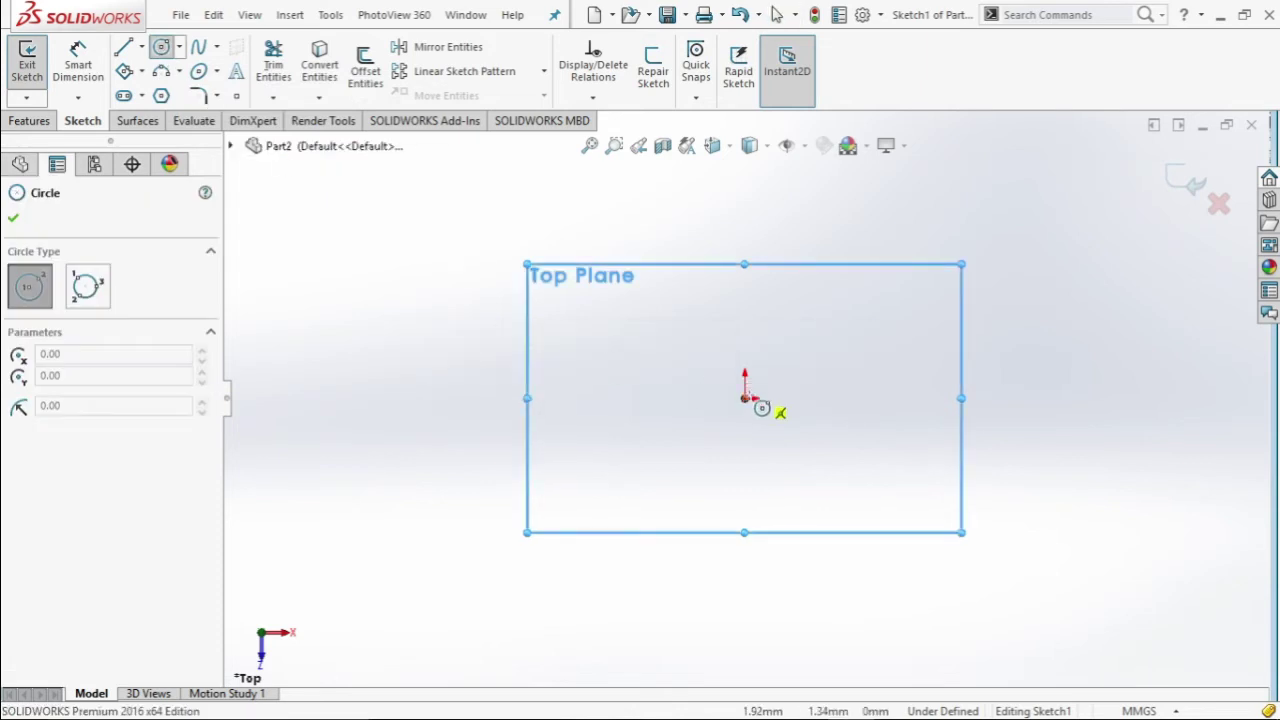
{"action": "left_click", "coordinate": [744, 398]}
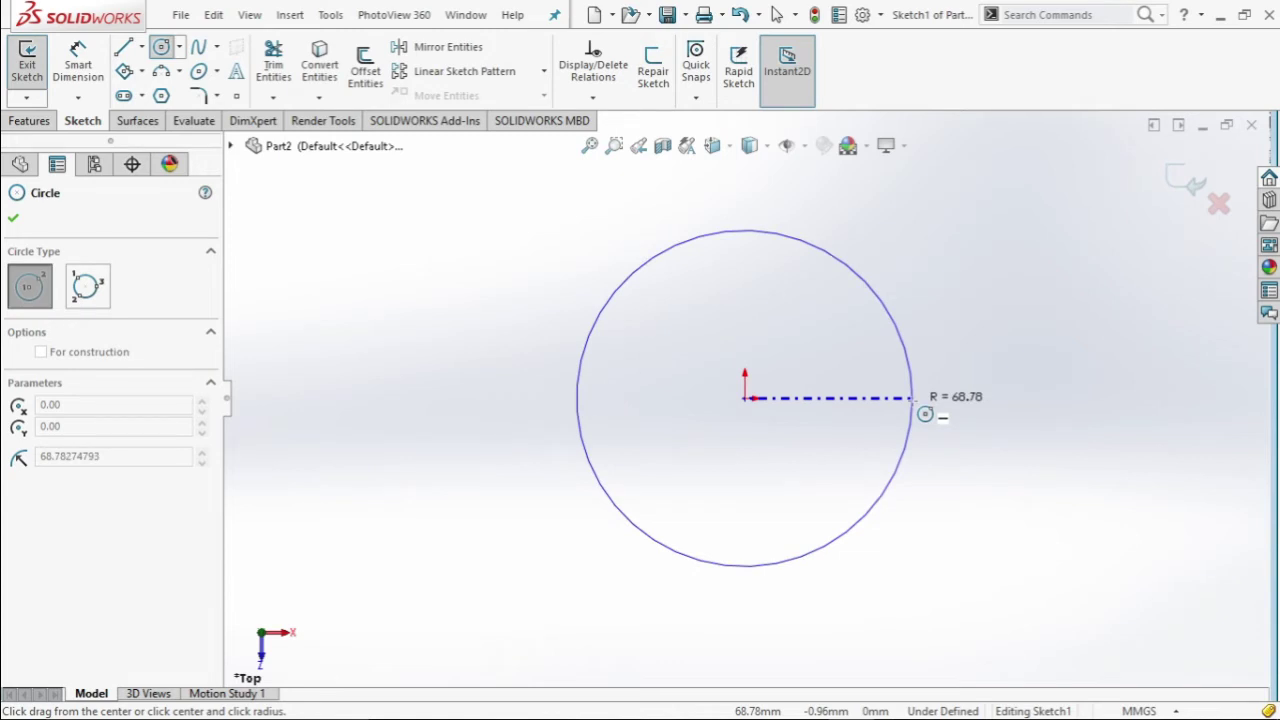
{"action": "left_click", "coordinate": [912, 398]}
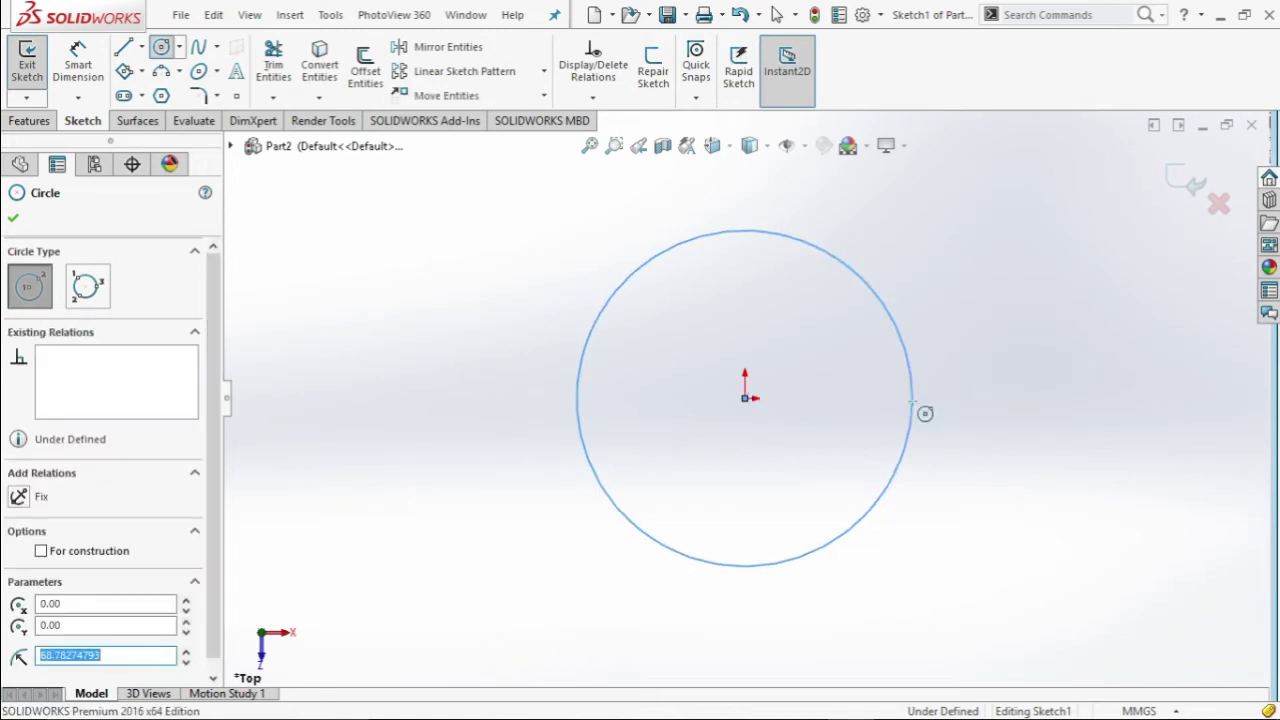
{"action": "type", "text": "60"}
{"action": "key", "text": "Return"}
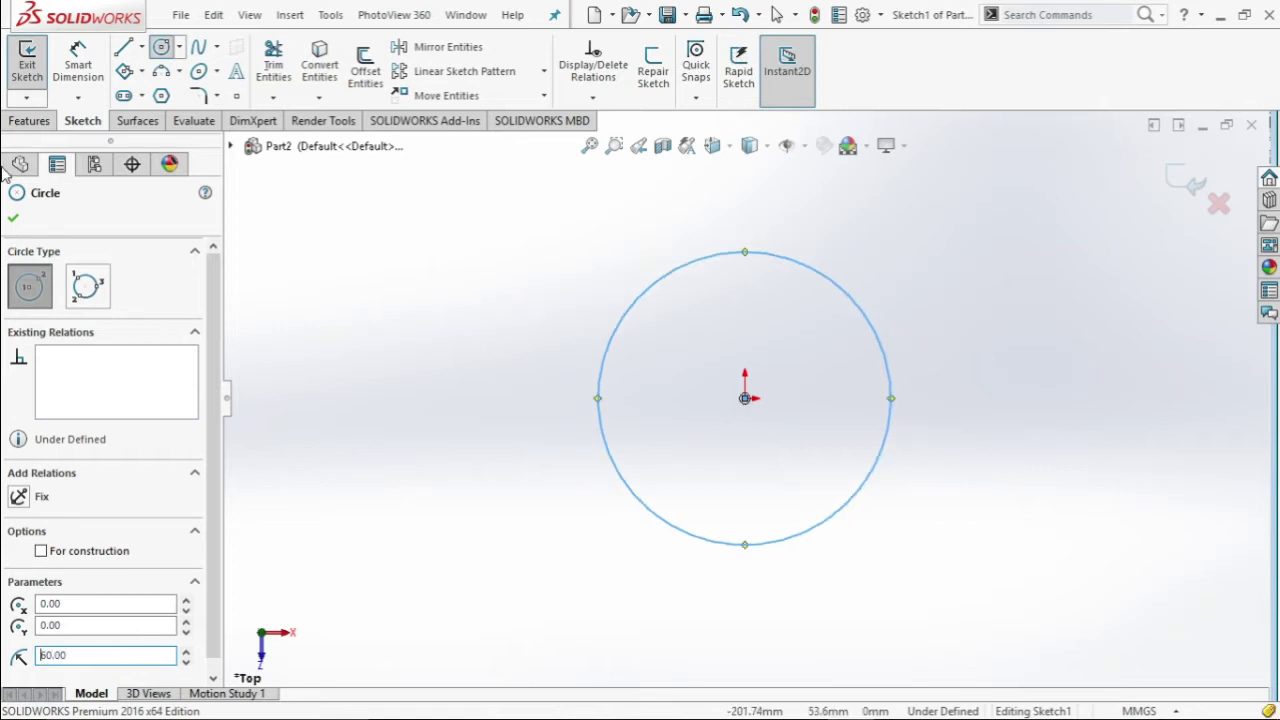
{"action": "left_click", "coordinate": [14, 220]}
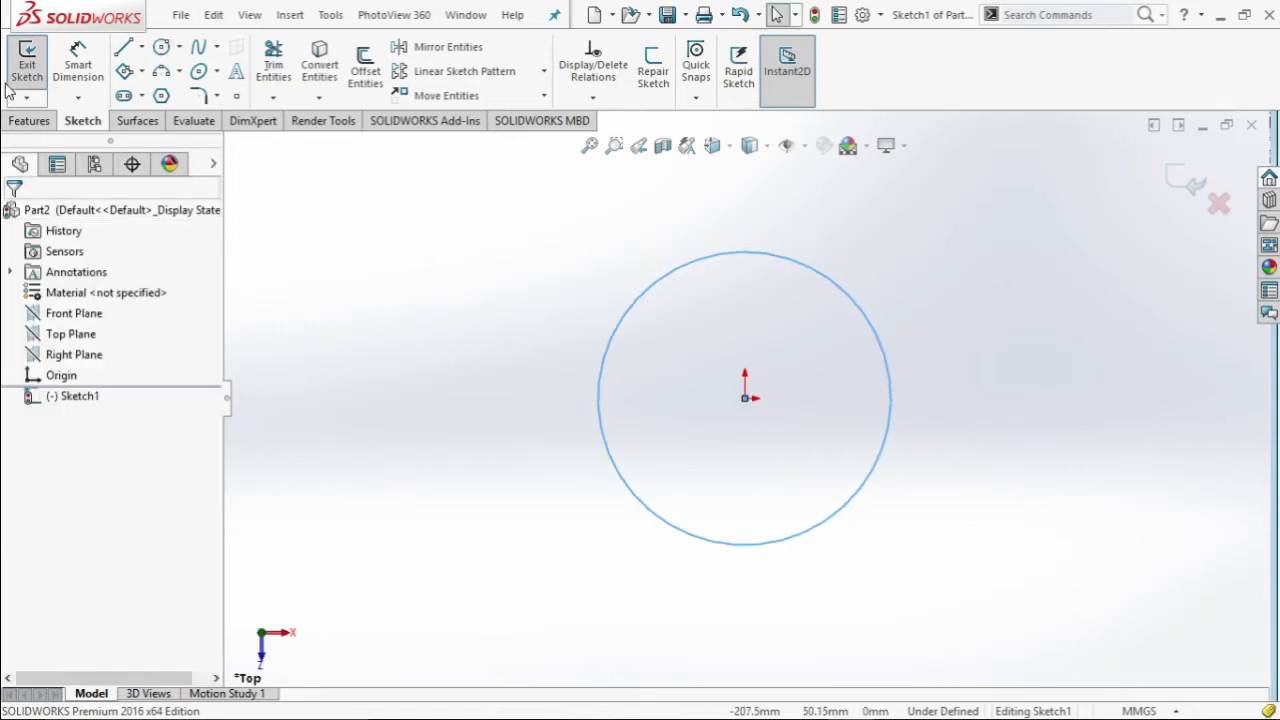
- Sweep a 20 mm circular profile along the 60 mm circle to create the Sweep1 torus
{"action": "left_click", "coordinate": [27, 60]}
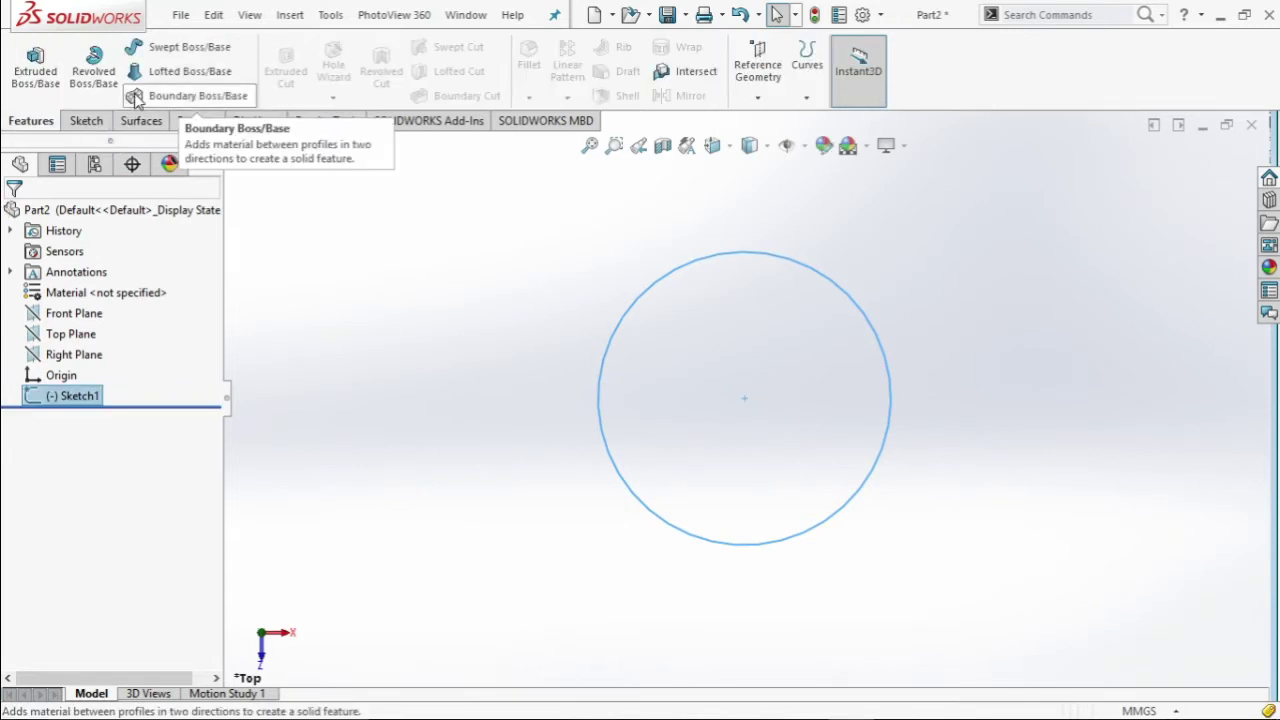
{"action": "left_click", "coordinate": [150, 47]}
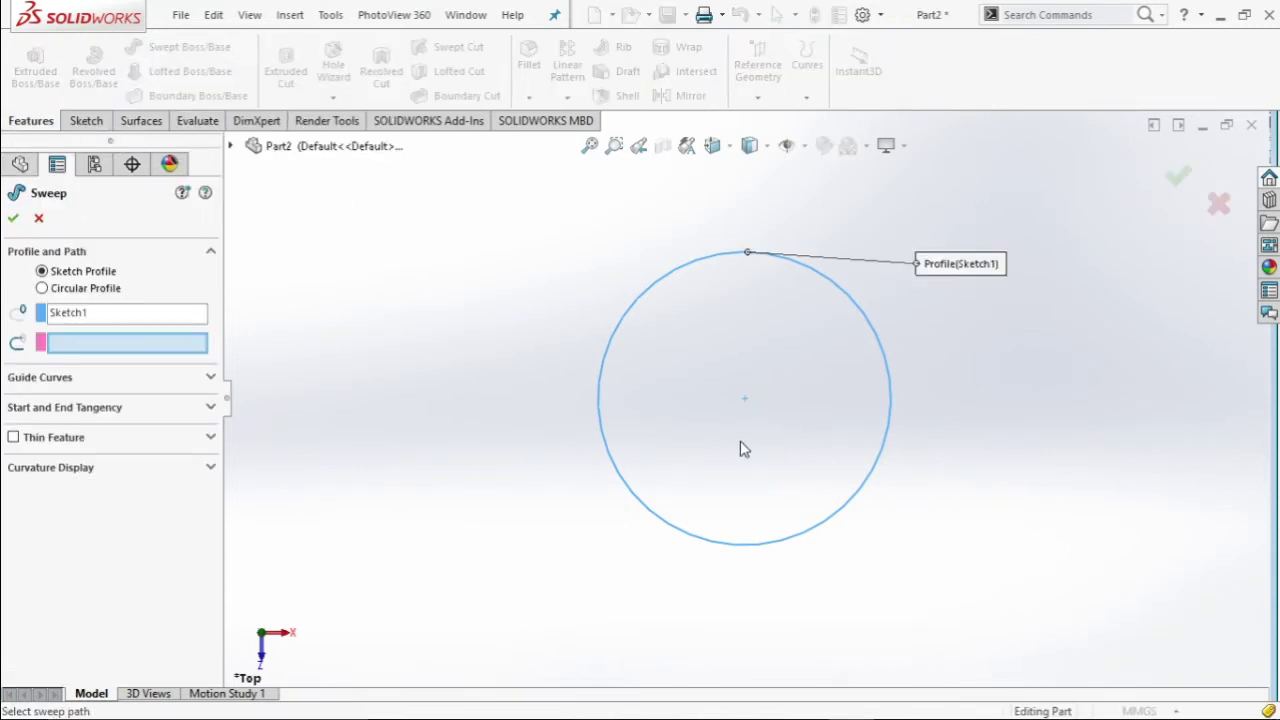
{"action": "left_click", "coordinate": [42, 288]}
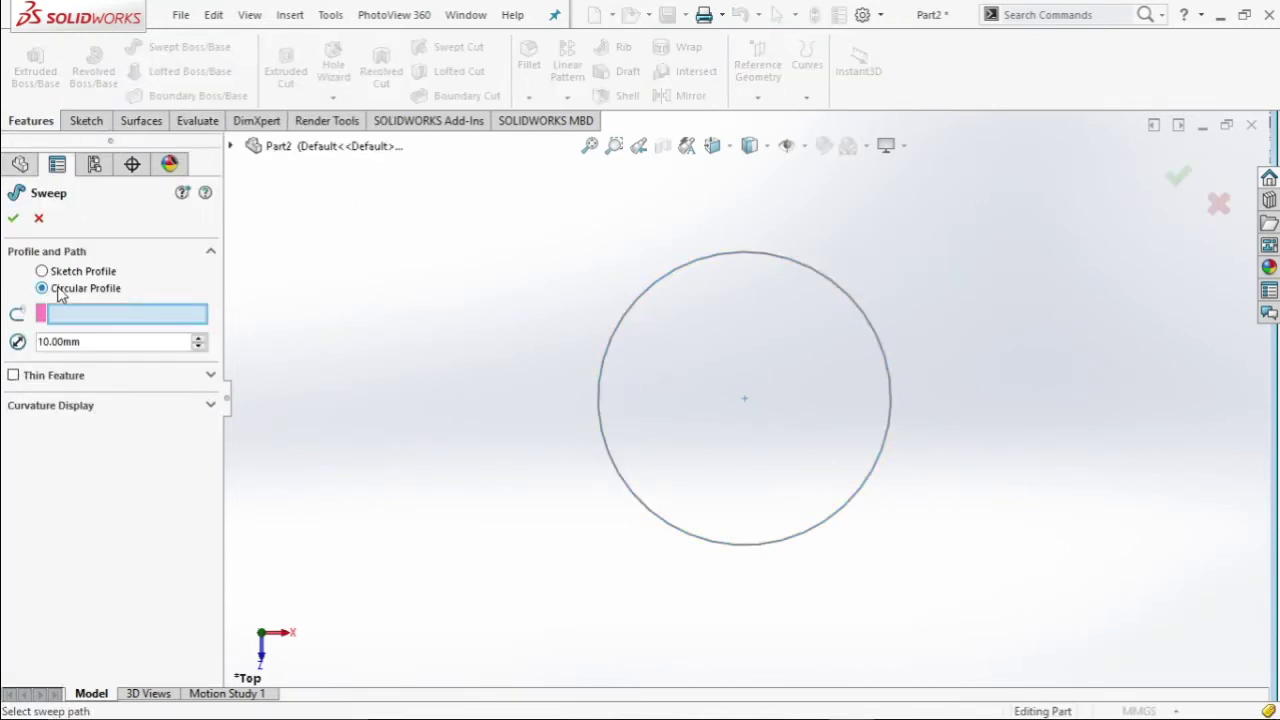
{"action": "left_click", "coordinate": [657, 288]}
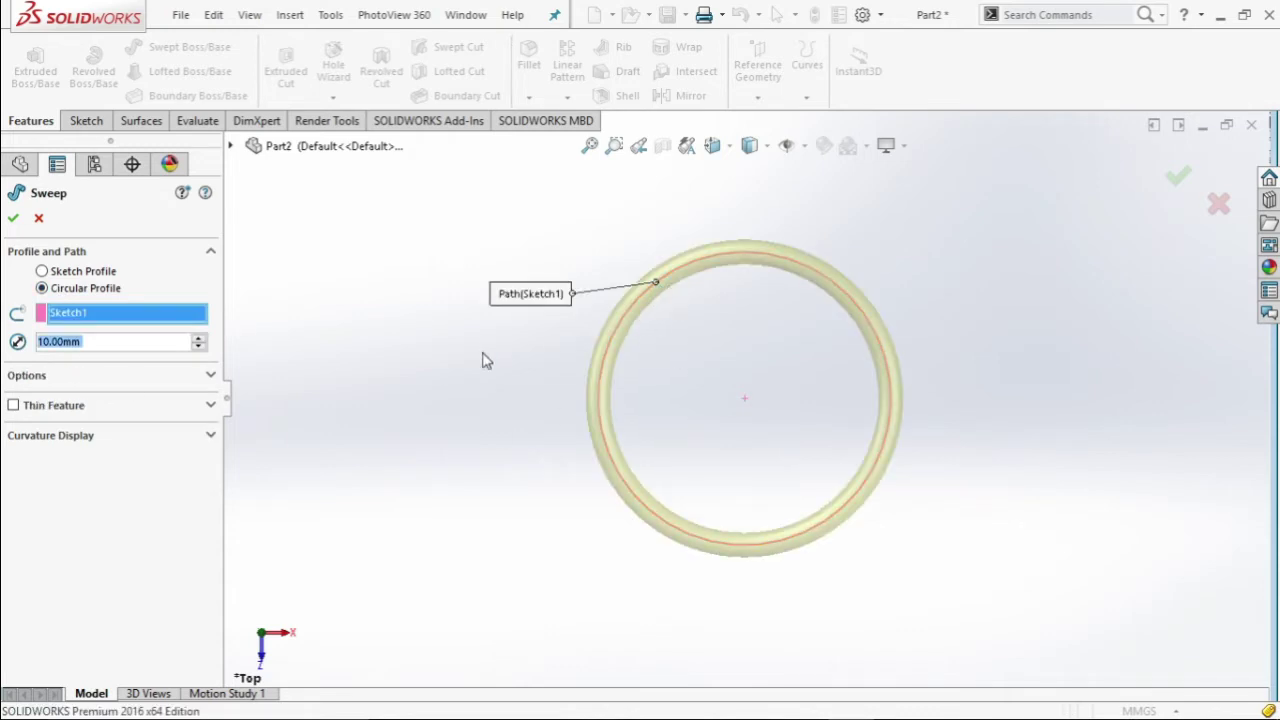
{"action": "left_click", "coordinate": [199, 339]}
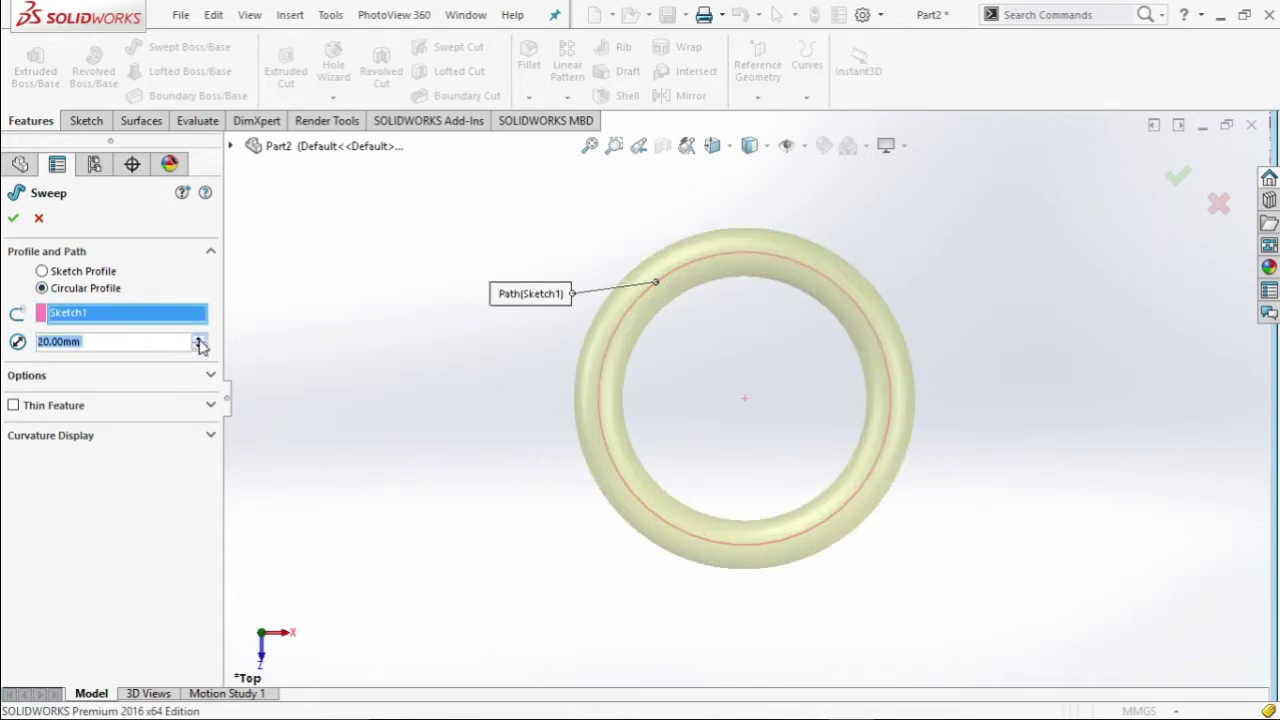
{"action": "left_click", "coordinate": [199, 339]}
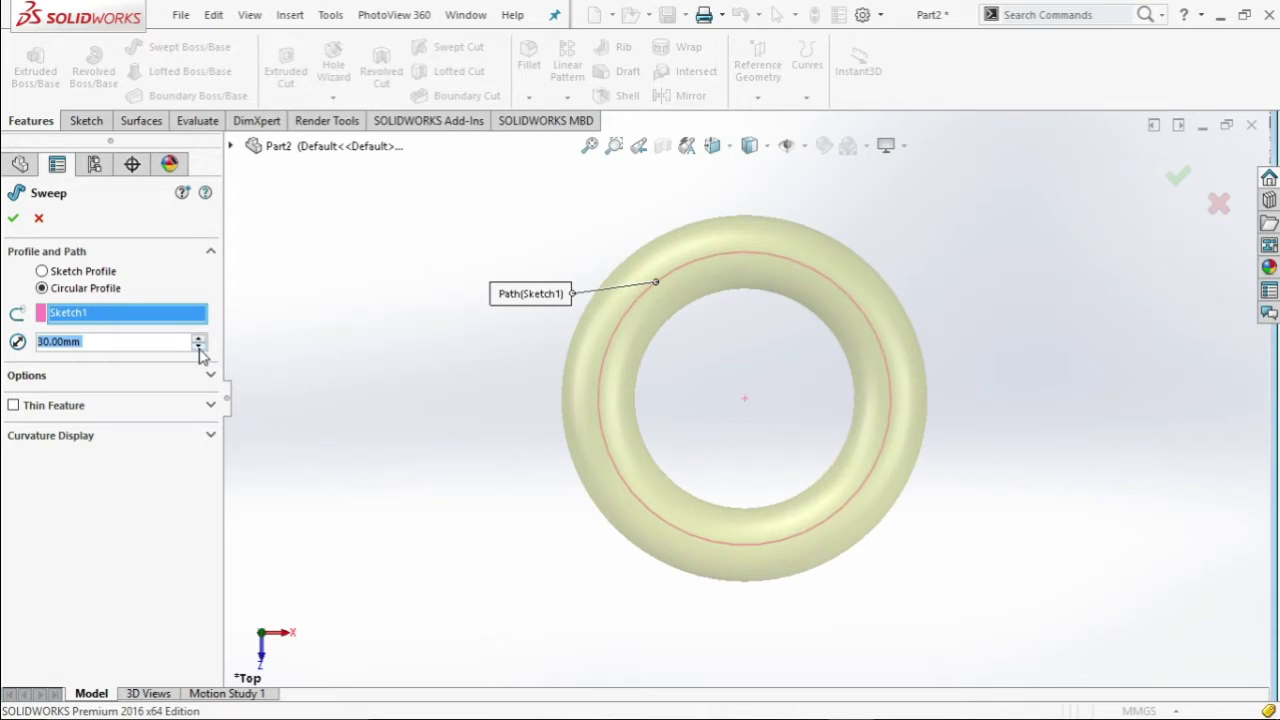
{"action": "left_click", "coordinate": [199, 346]}
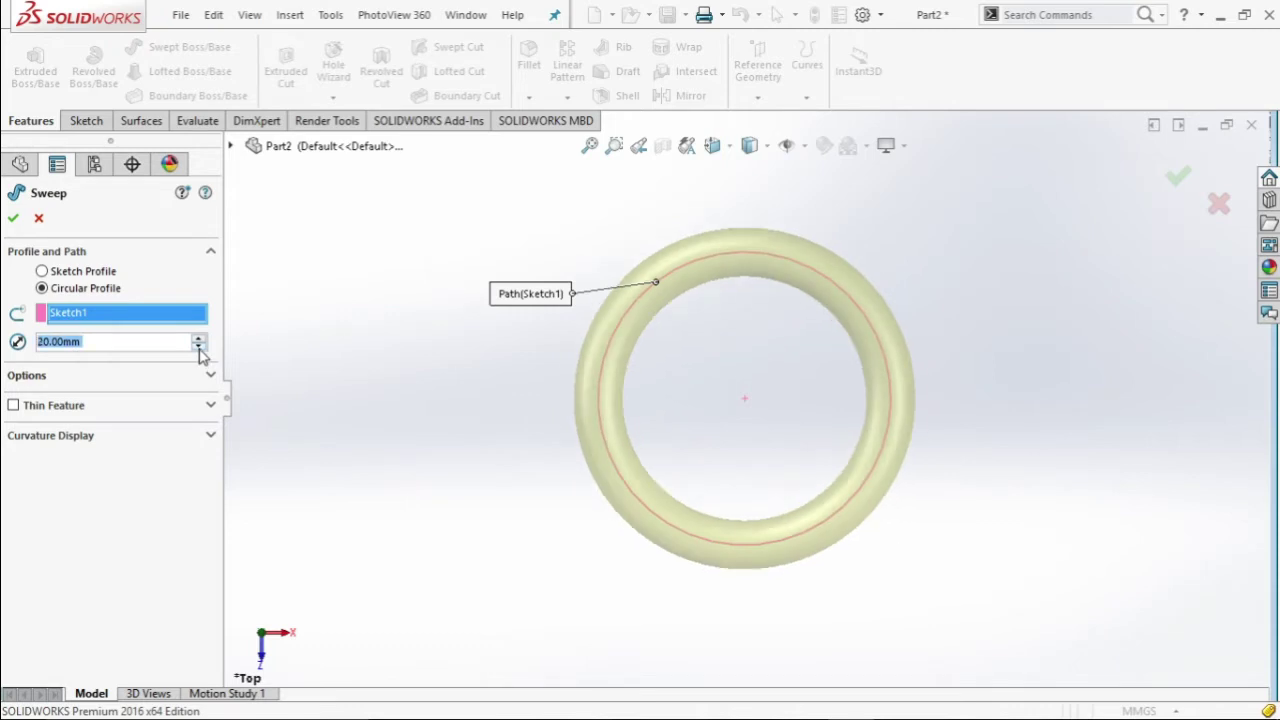
{"action": "left_click", "coordinate": [14, 220]}
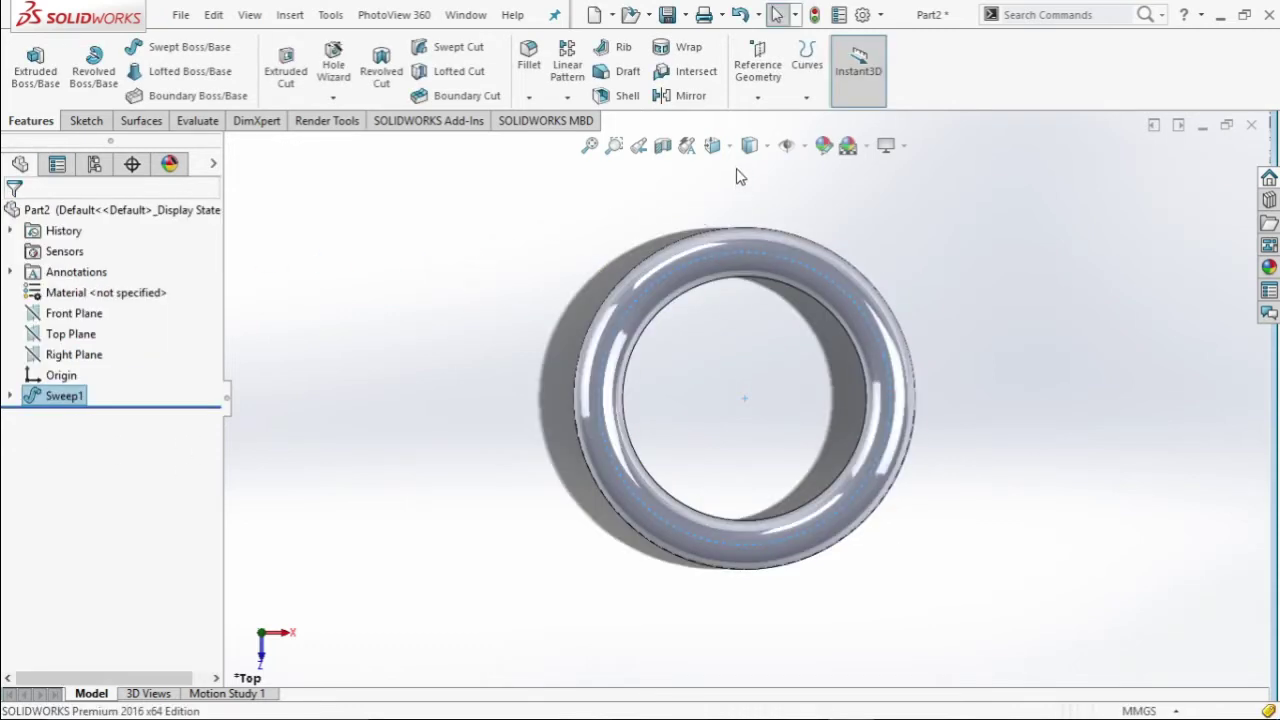
- Switch to the Isometric view and zoom in on the torus
{"action": "left_click", "coordinate": [712, 146]}
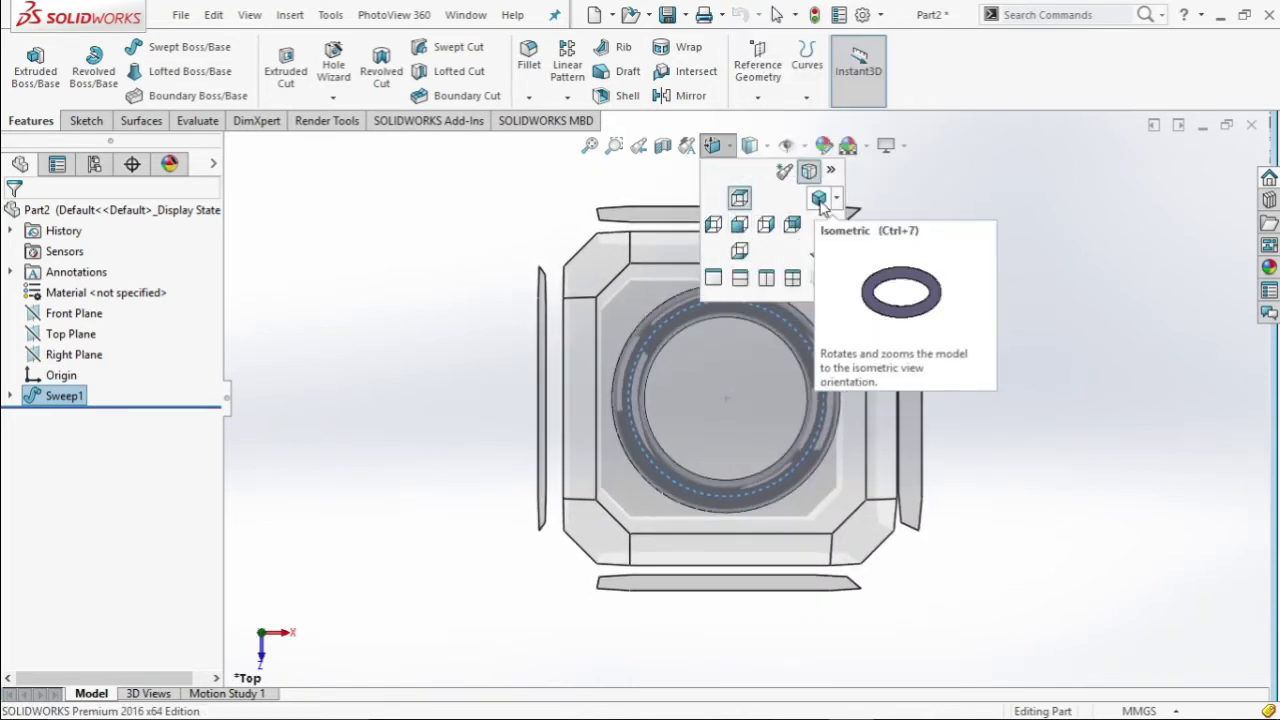
{"action": "left_click", "coordinate": [819, 199]}
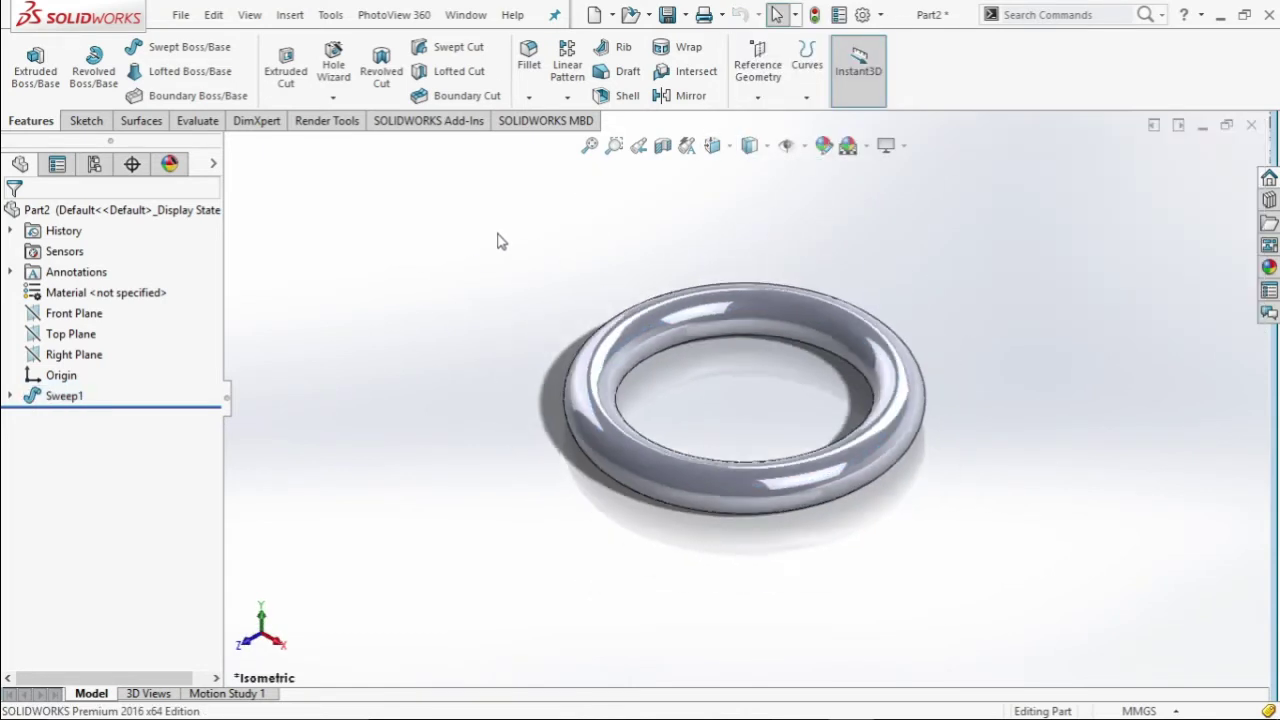
{"action": "scroll", "coordinate": [921, 333], "scroll_direction": "down", "scroll_amount": 1}
{"action": "scroll", "coordinate": [837, 559], "scroll_direction": "down", "scroll_amount": 1}
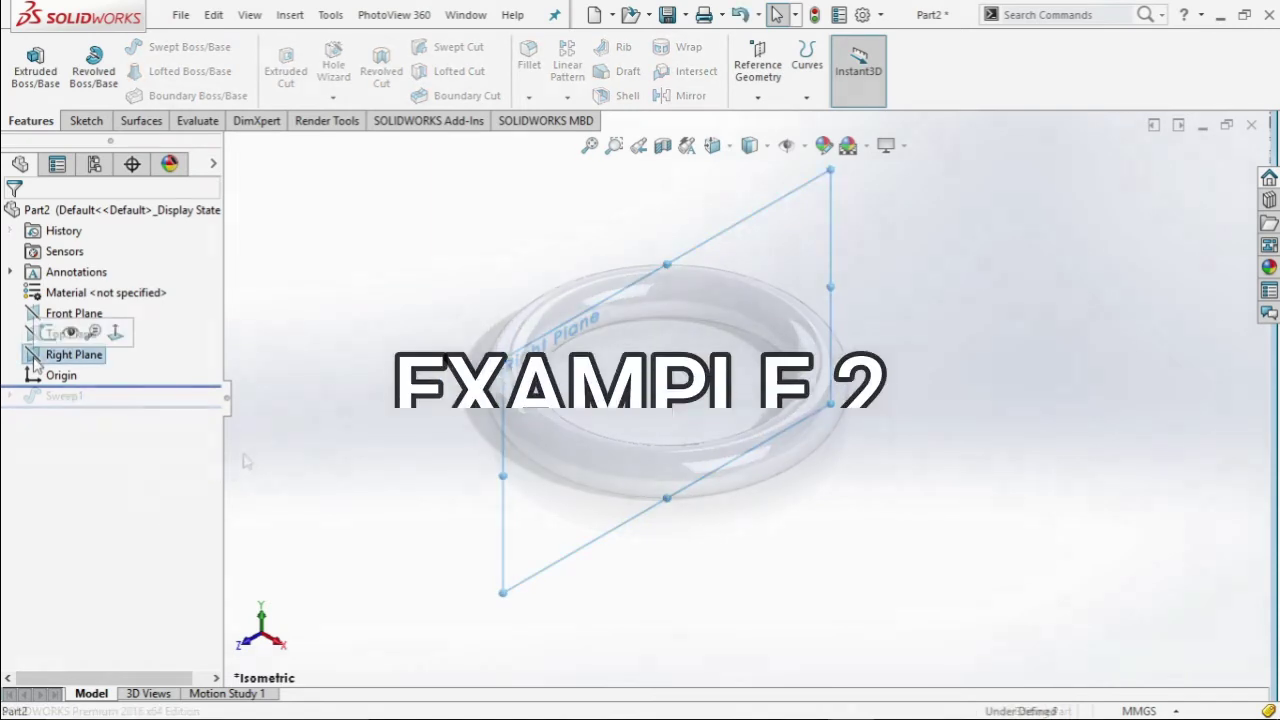
- On the Right Plane, draw a nine-point open spline looping around the origin and exit the sketch
{"action": "left_click", "coordinate": [46, 334]}
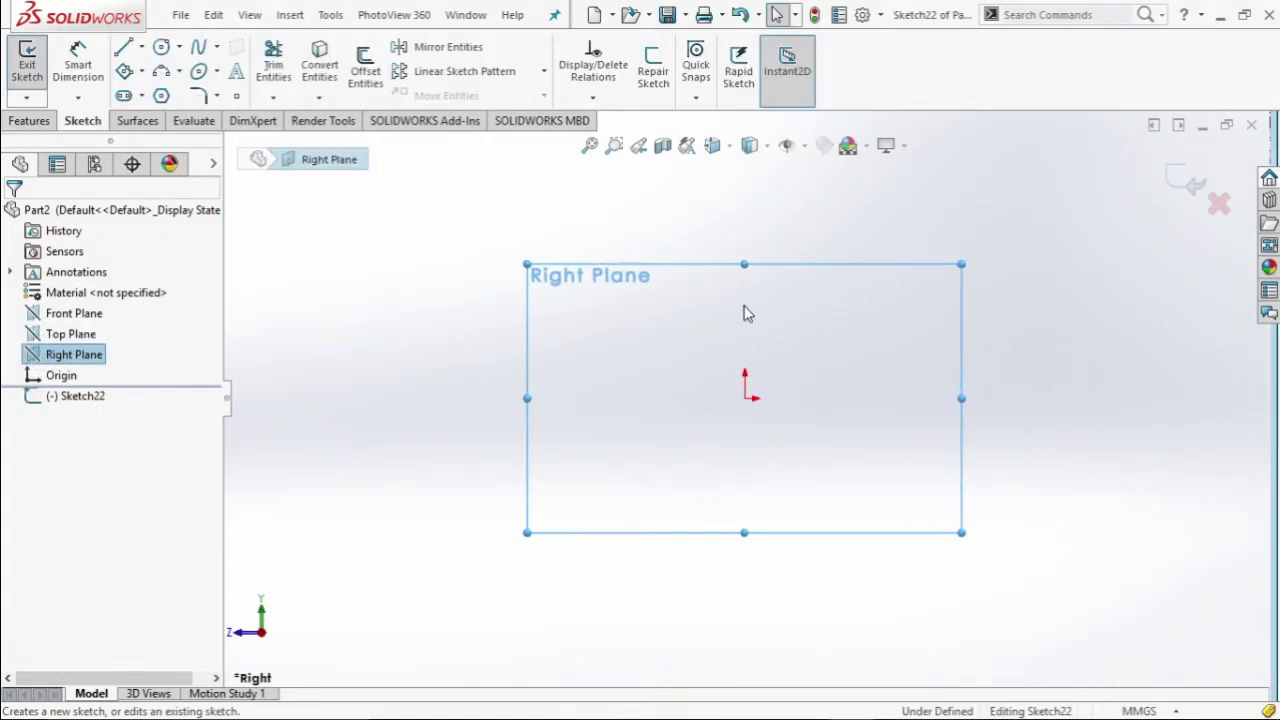
{"action": "left_click", "coordinate": [197, 50]}
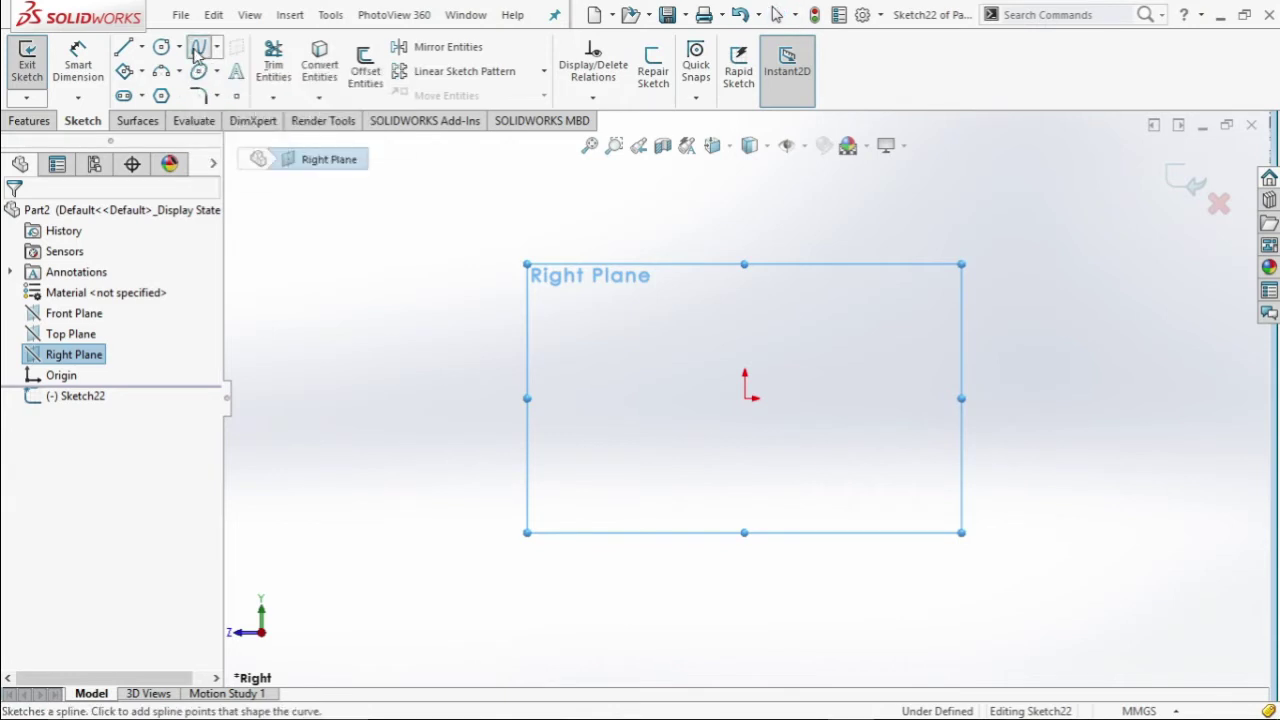
{"action": "left_click", "coordinate": [555, 398]}
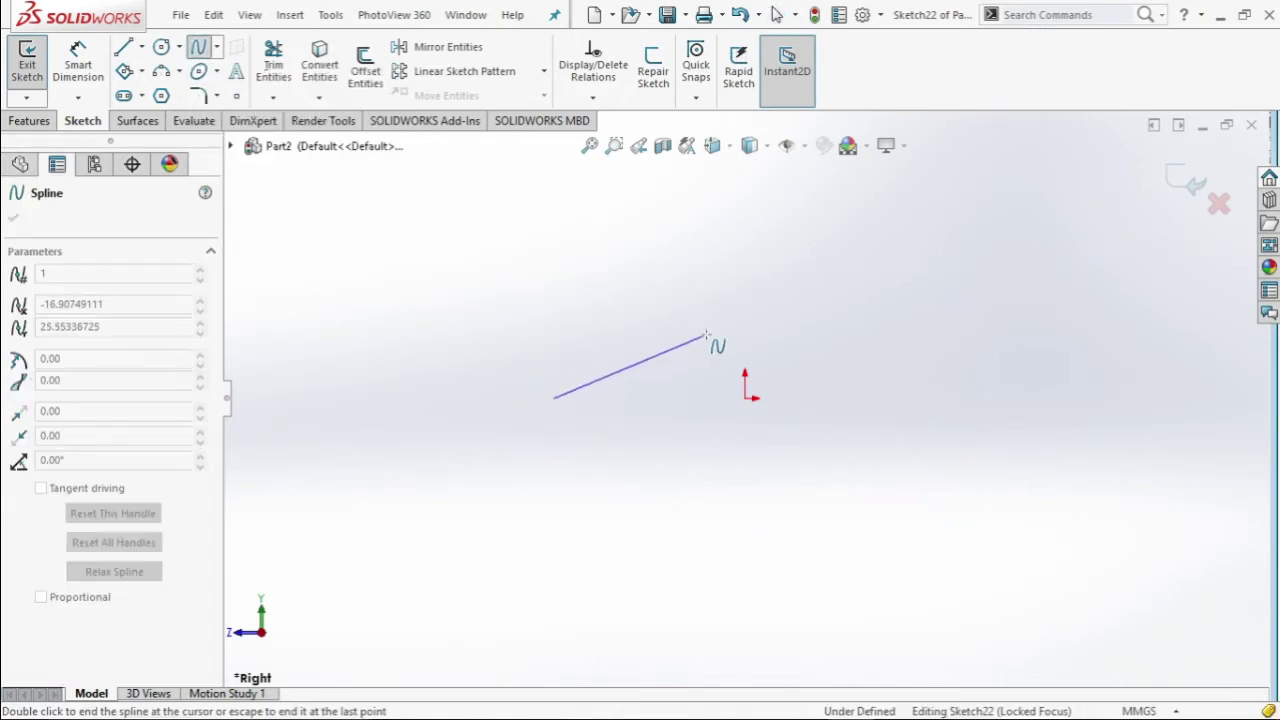
{"action": "left_click", "coordinate": [704, 335]}
{"action": "left_click", "coordinate": [742, 296]}
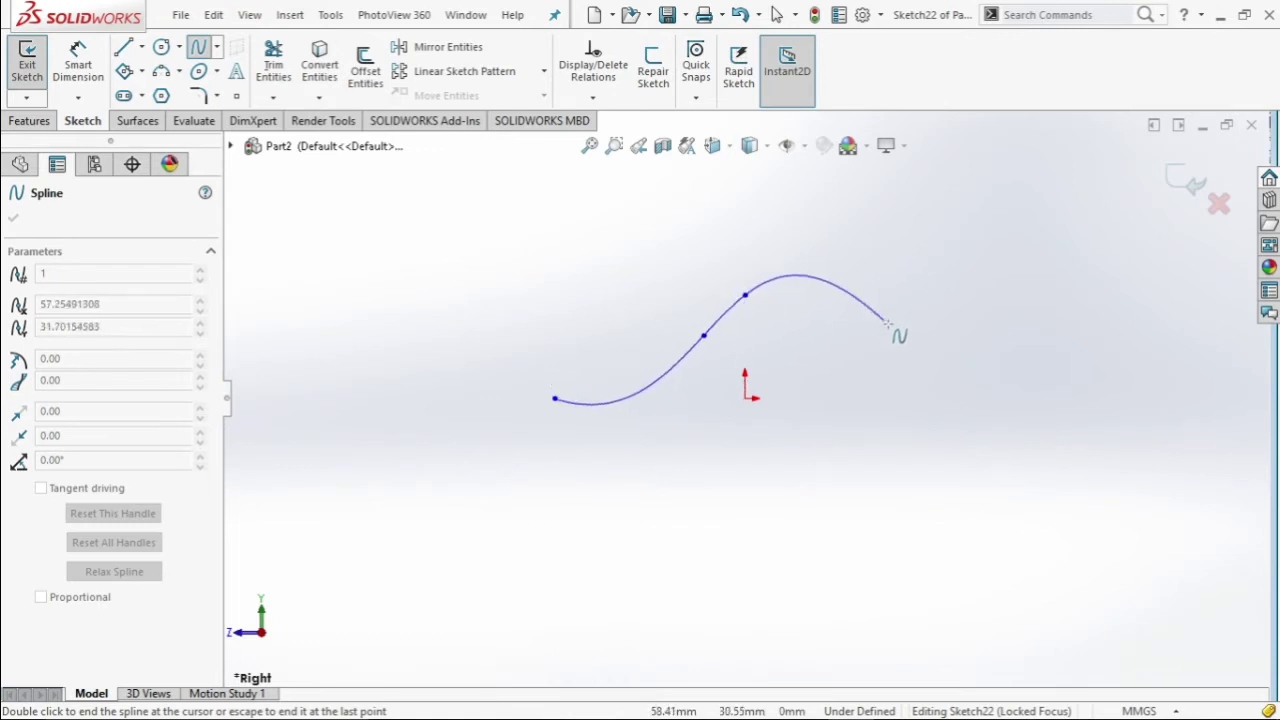
{"action": "left_click", "coordinate": [797, 238]}
{"action": "left_click", "coordinate": [942, 292]}
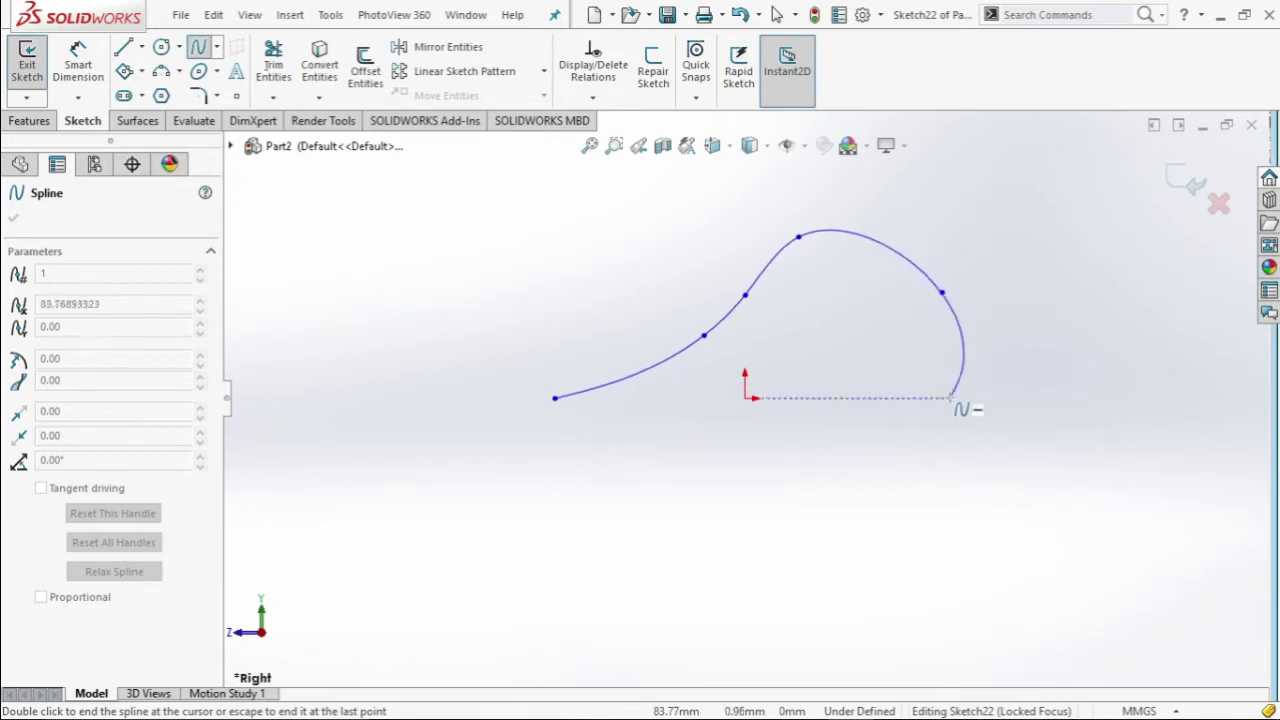
{"action": "left_click", "coordinate": [973, 414]}
{"action": "left_click", "coordinate": [807, 540]}
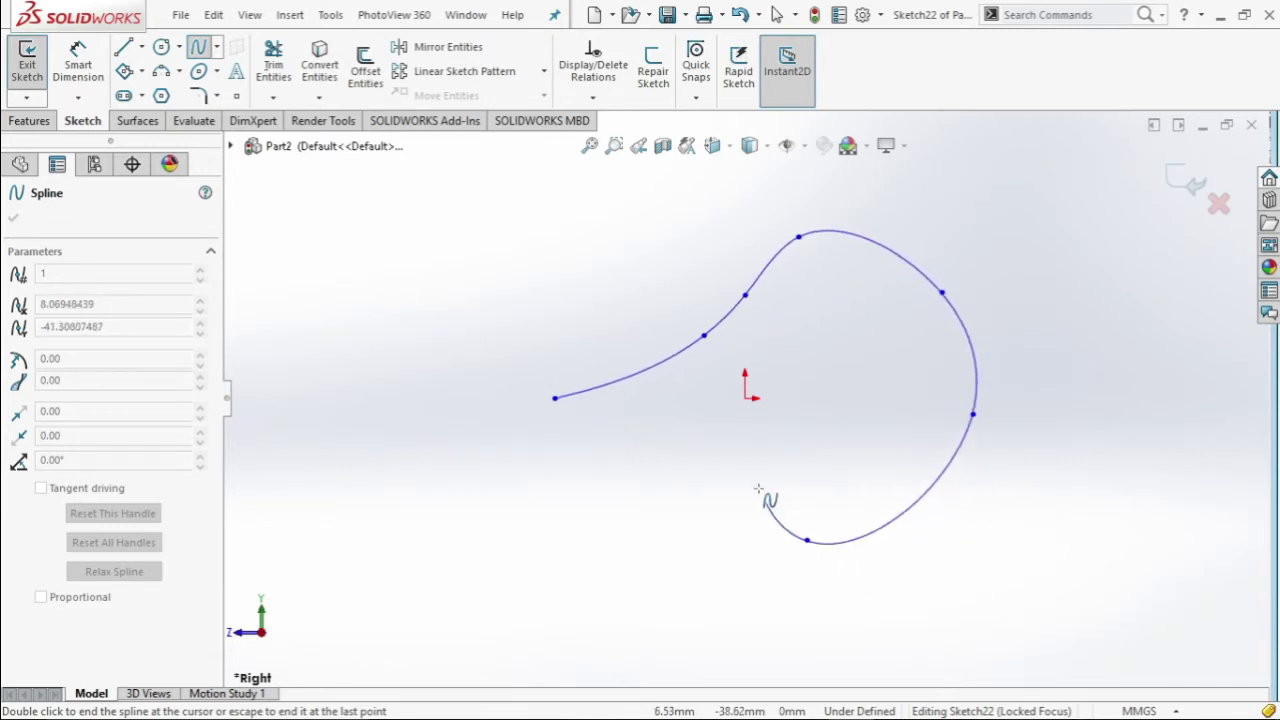
{"action": "left_click", "coordinate": [691, 469]}
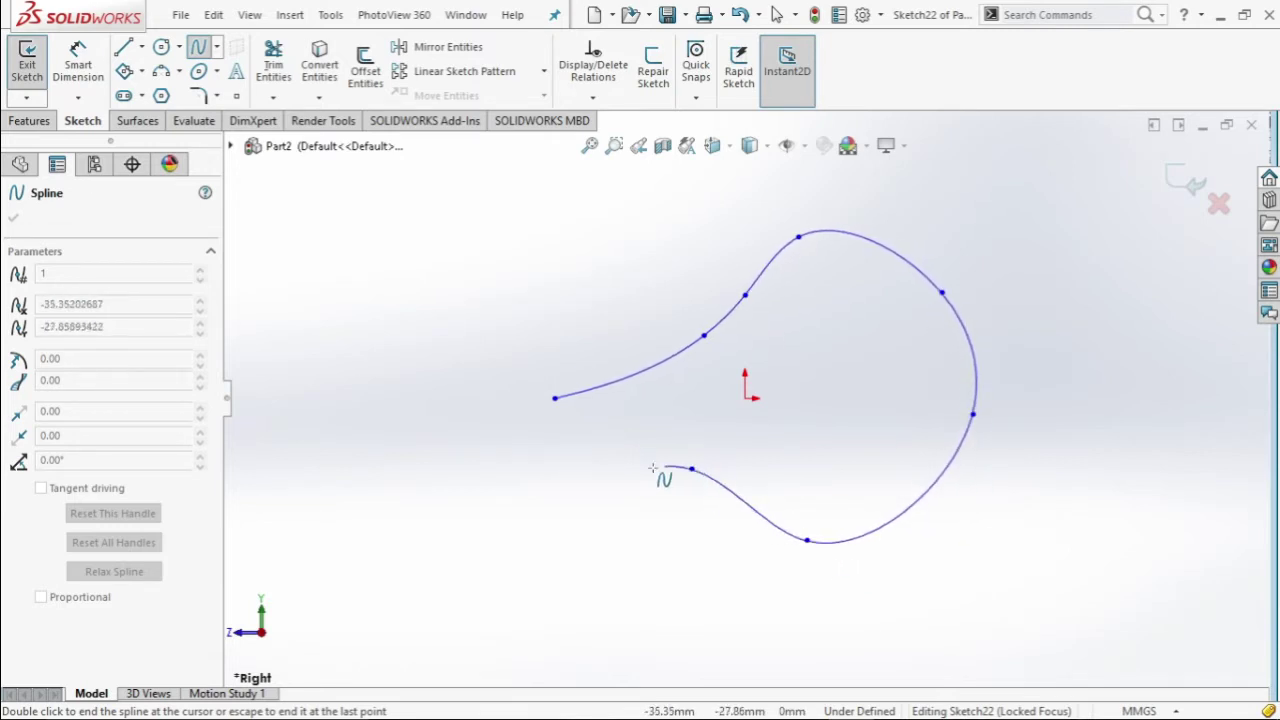
{"action": "double_click", "coordinate": [599, 472]}
{"action": "scroll", "coordinate": [737, 450], "scroll_direction": "up", "scroll_amount": 4}
{"action": "scroll", "coordinate": [868, 410], "scroll_direction": "down", "scroll_amount": 2}
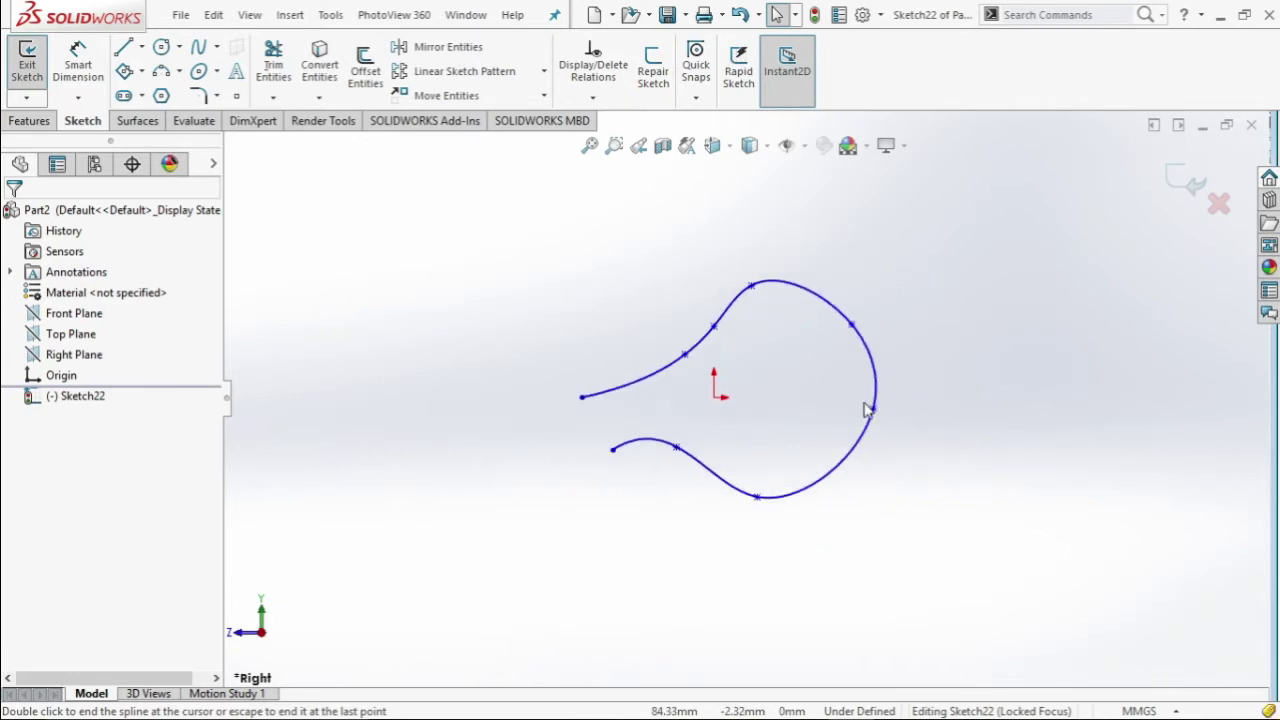
{"action": "scroll", "coordinate": [868, 410], "scroll_direction": "down", "scroll_amount": 1}
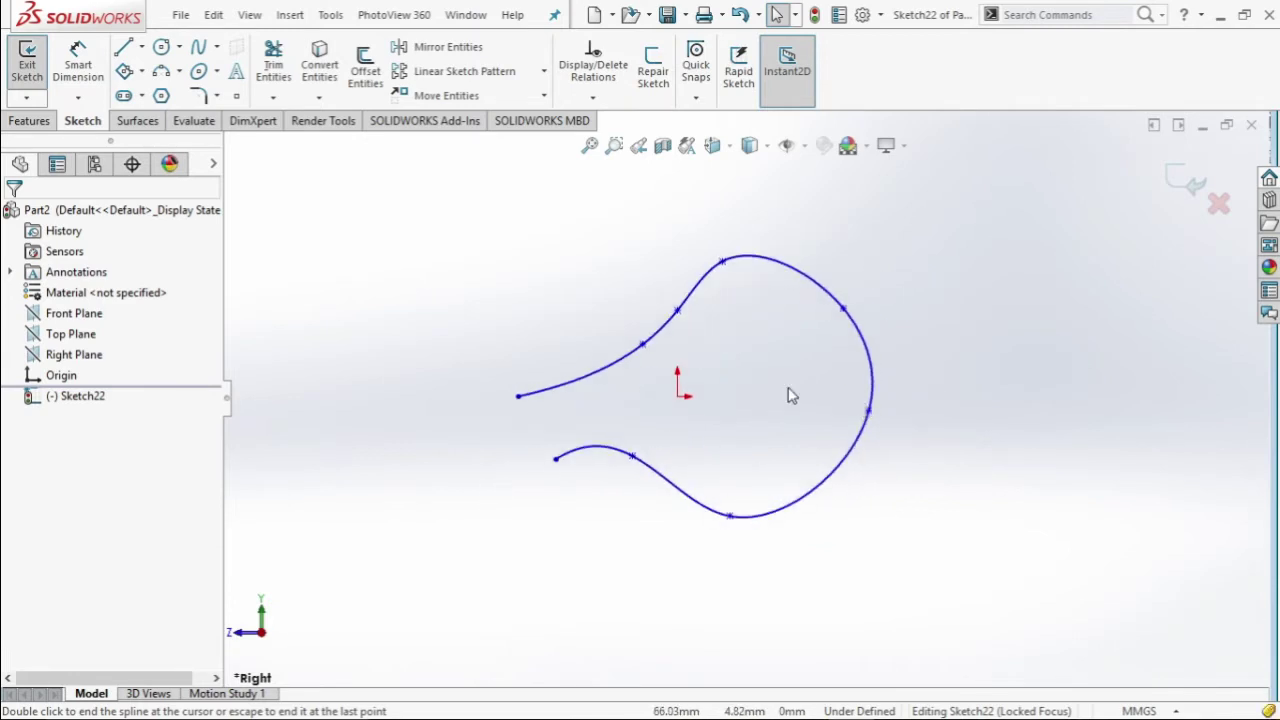
{"action": "left_click", "coordinate": [27, 60]}
- Create Plane1 parallel to the Front Plane through the spline's left endpoint
{"action": "left_click", "coordinate": [337, 231]}
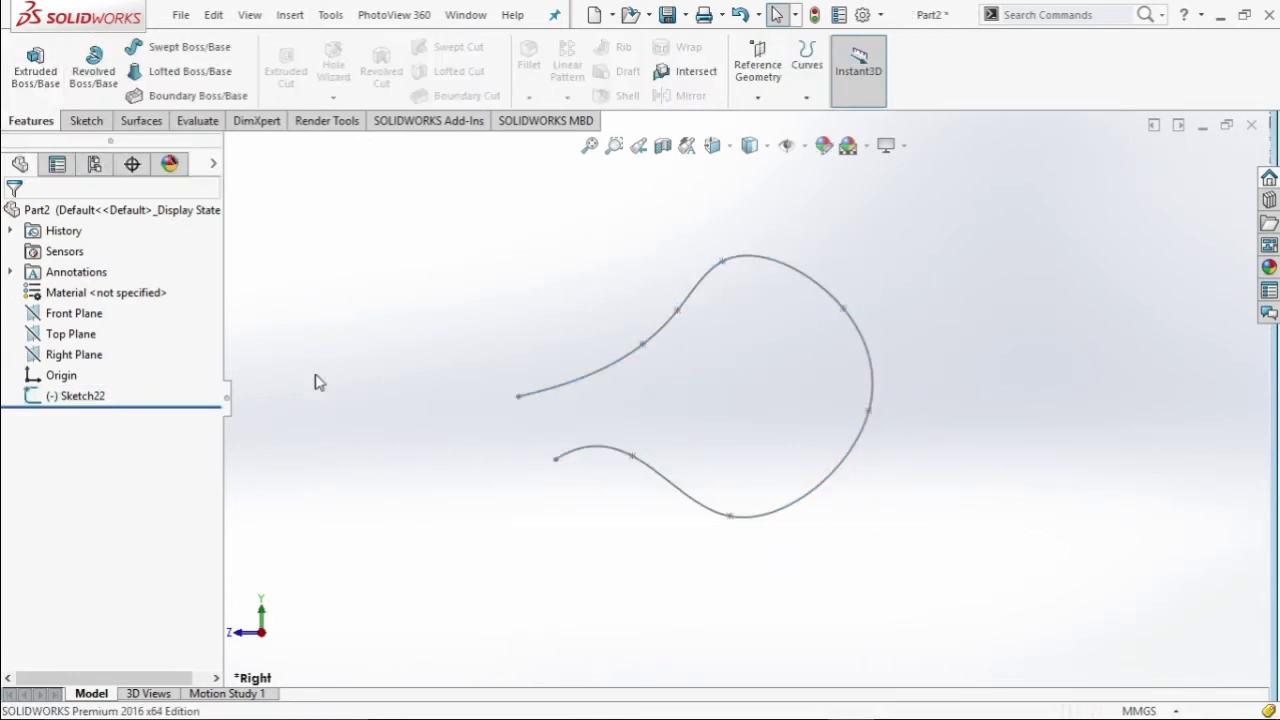
{"action": "left_click", "coordinate": [62, 314]}
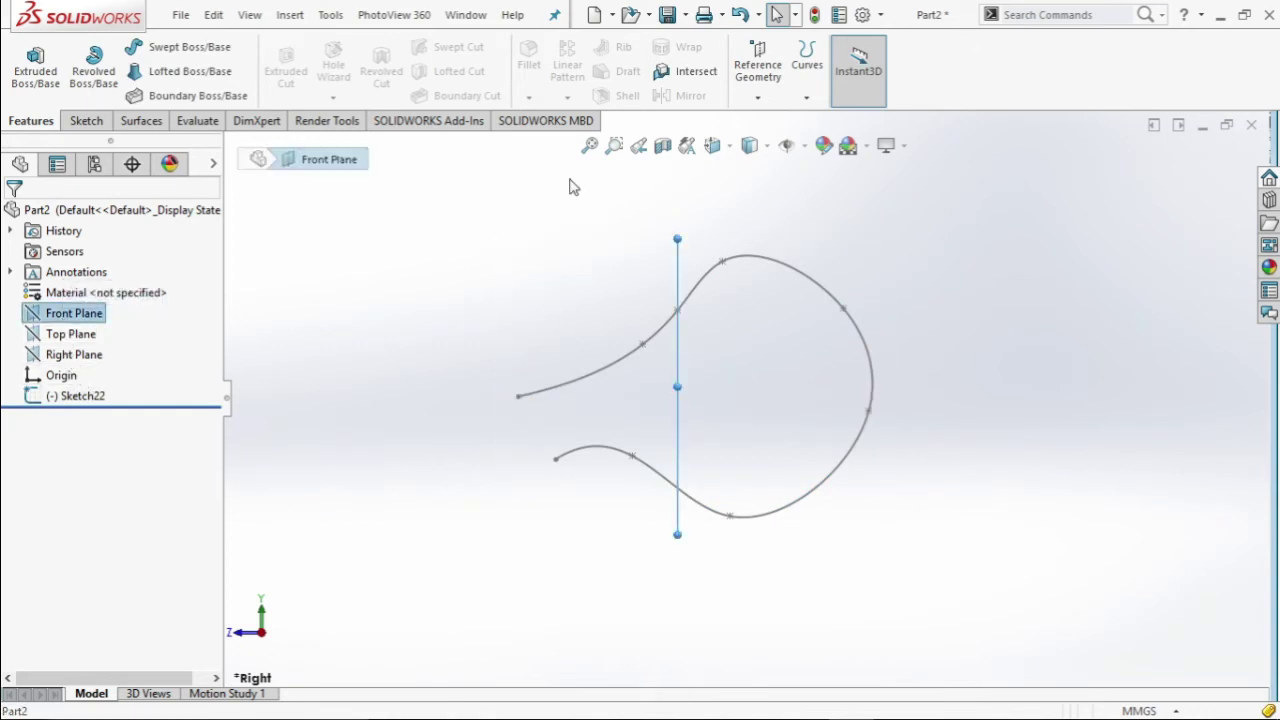
{"action": "left_click", "coordinate": [757, 92]}
{"action": "left_click", "coordinate": [770, 122]}
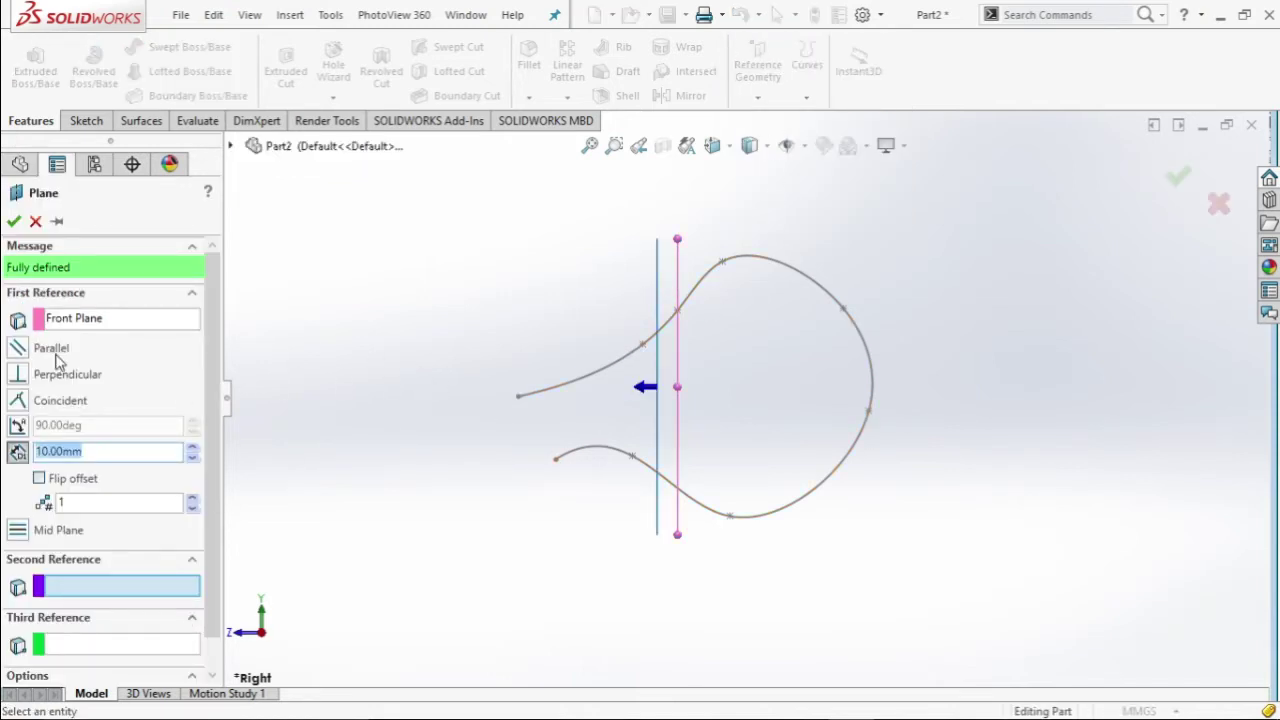
{"action": "left_click", "coordinate": [518, 398]}
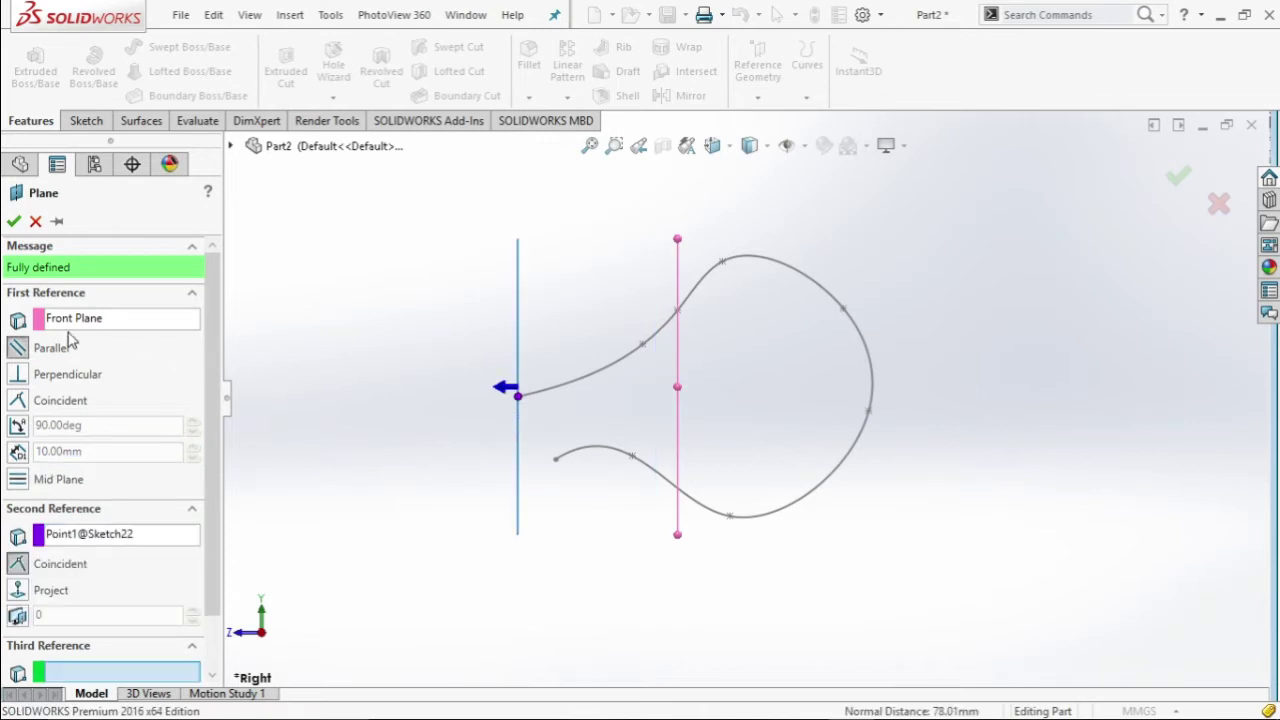
{"action": "left_click", "coordinate": [13, 221]}
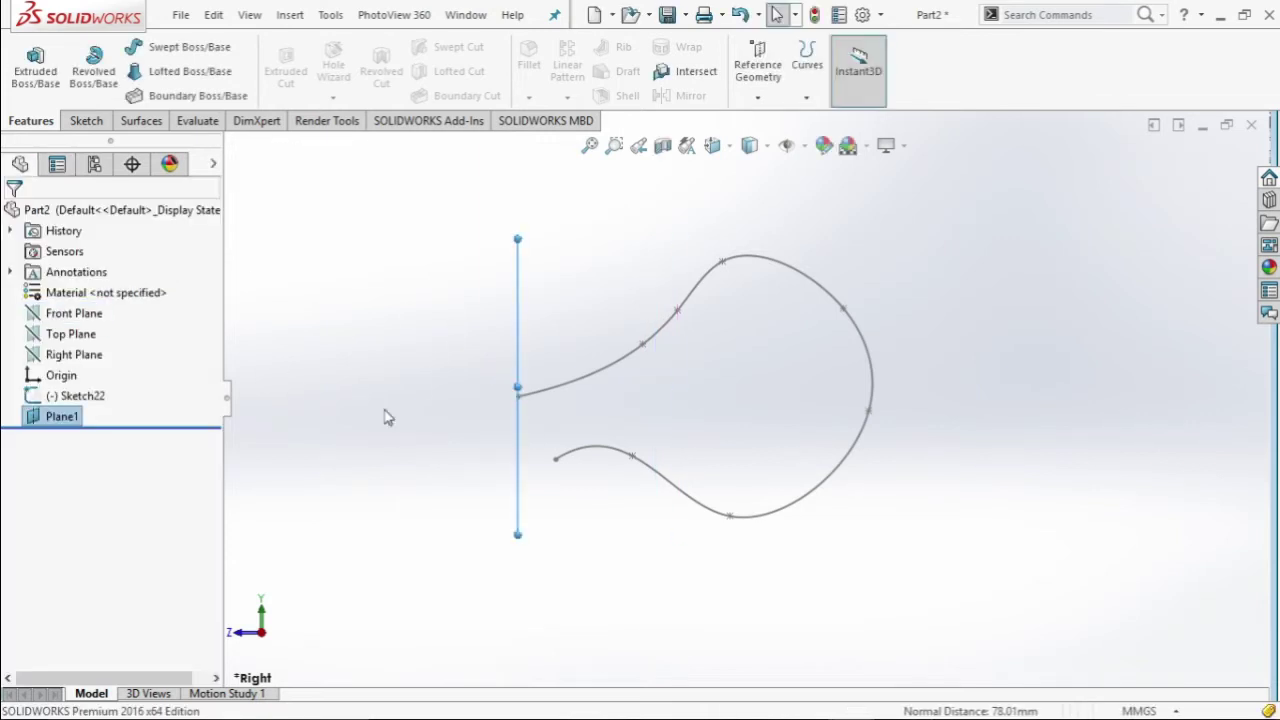
{"action": "left_click", "coordinate": [34, 423]}
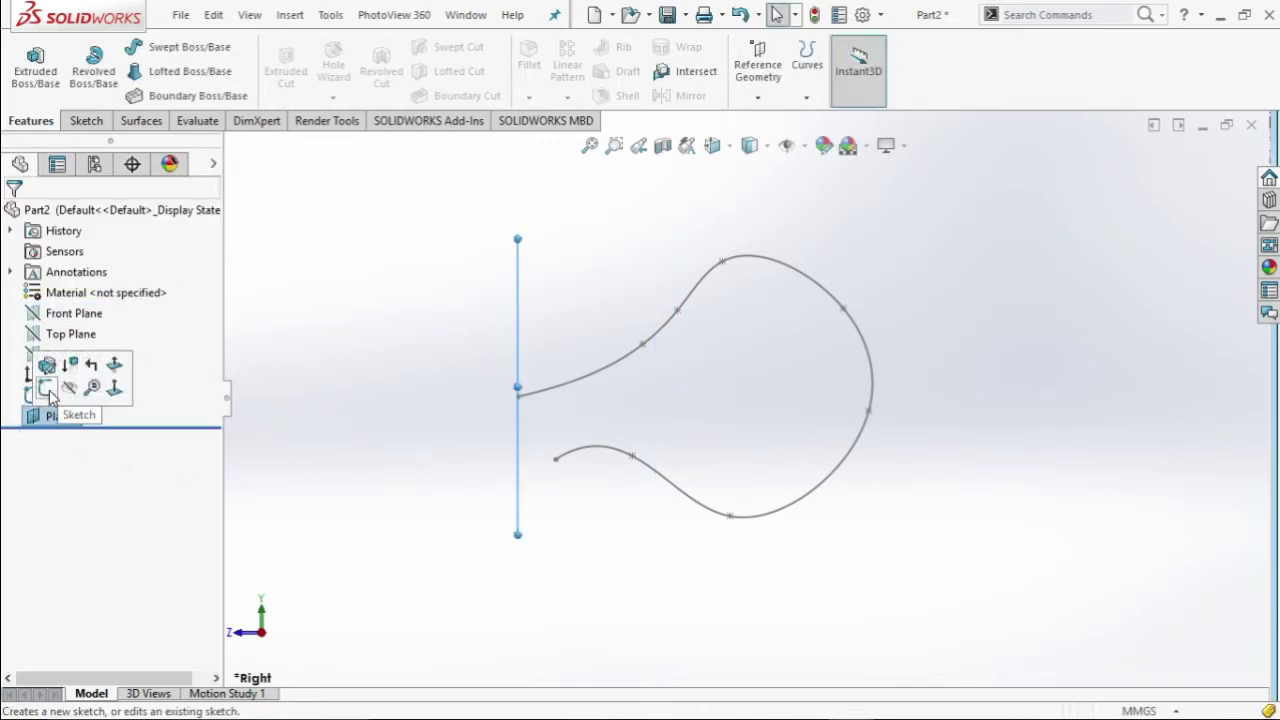
- Start a sketch on Plane1 and turn the view Normal To it
{"action": "left_click", "coordinate": [44, 390]}
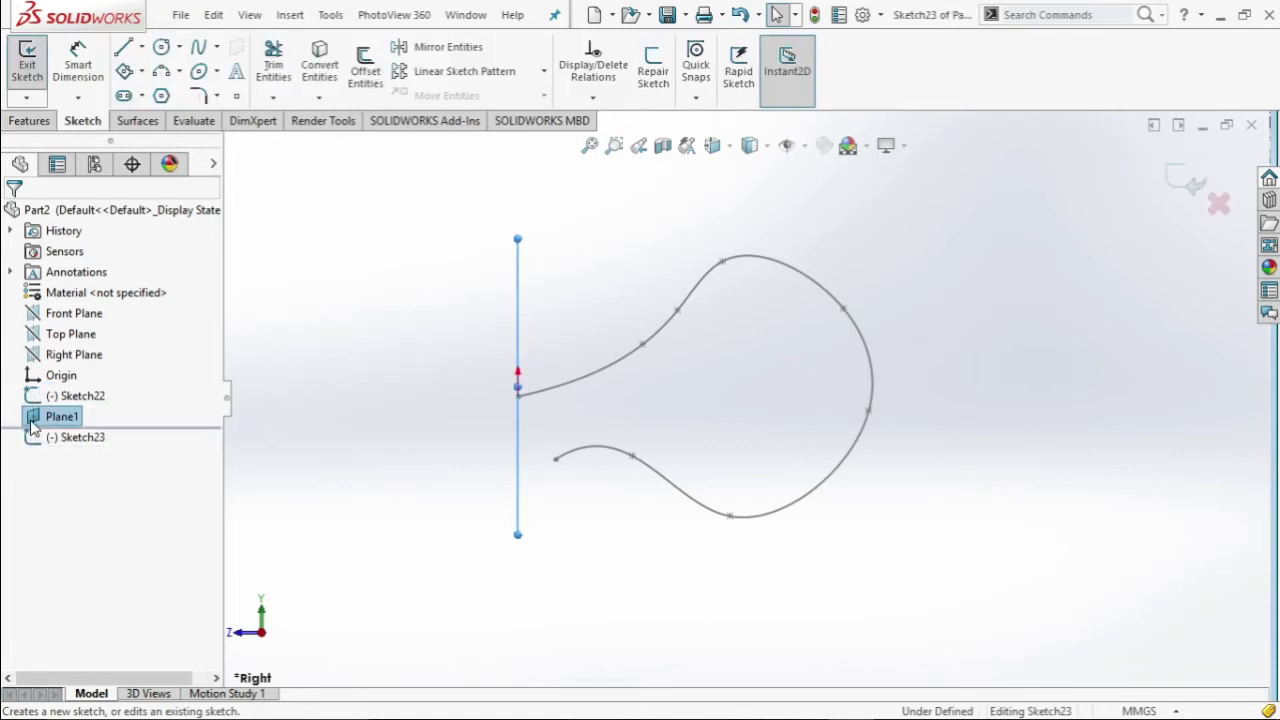
{"action": "left_click", "coordinate": [33, 425]}
{"action": "left_click", "coordinate": [115, 392]}
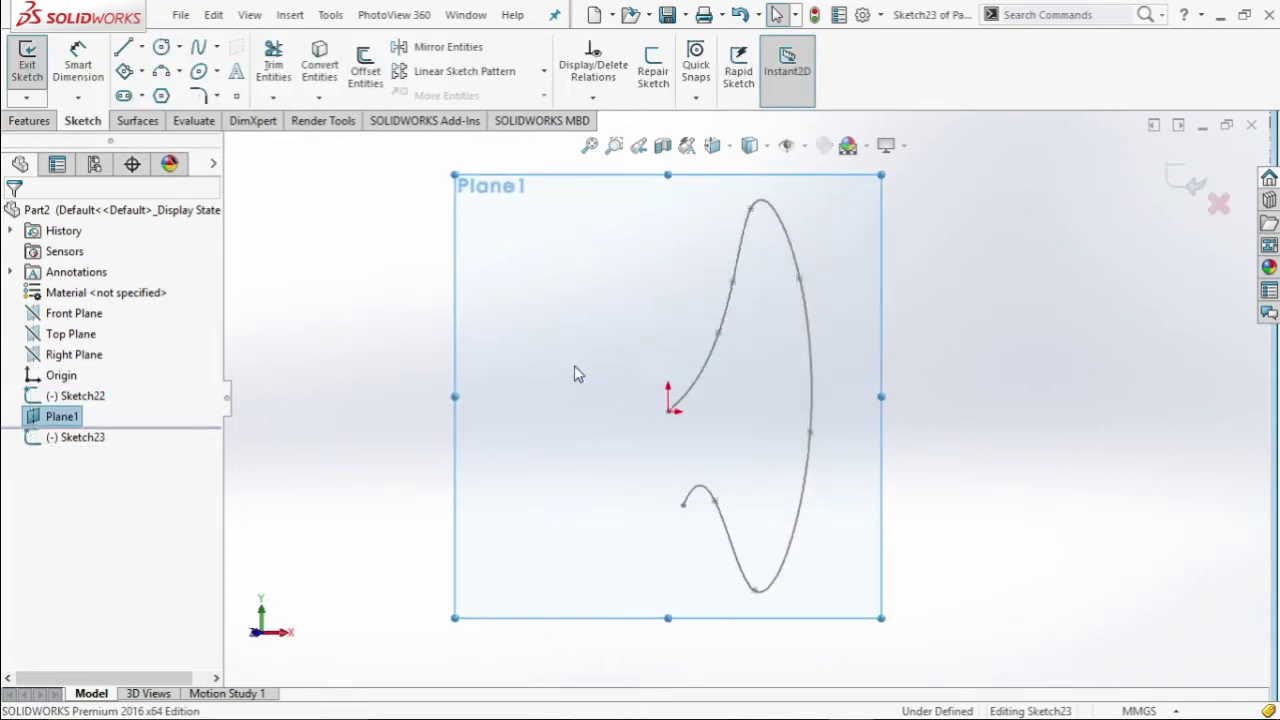
{"action": "scroll", "coordinate": [808, 420], "scroll_direction": "up", "scroll_amount": 1}
{"action": "scroll", "coordinate": [795, 420], "scroll_direction": "down", "scroll_amount": 1}
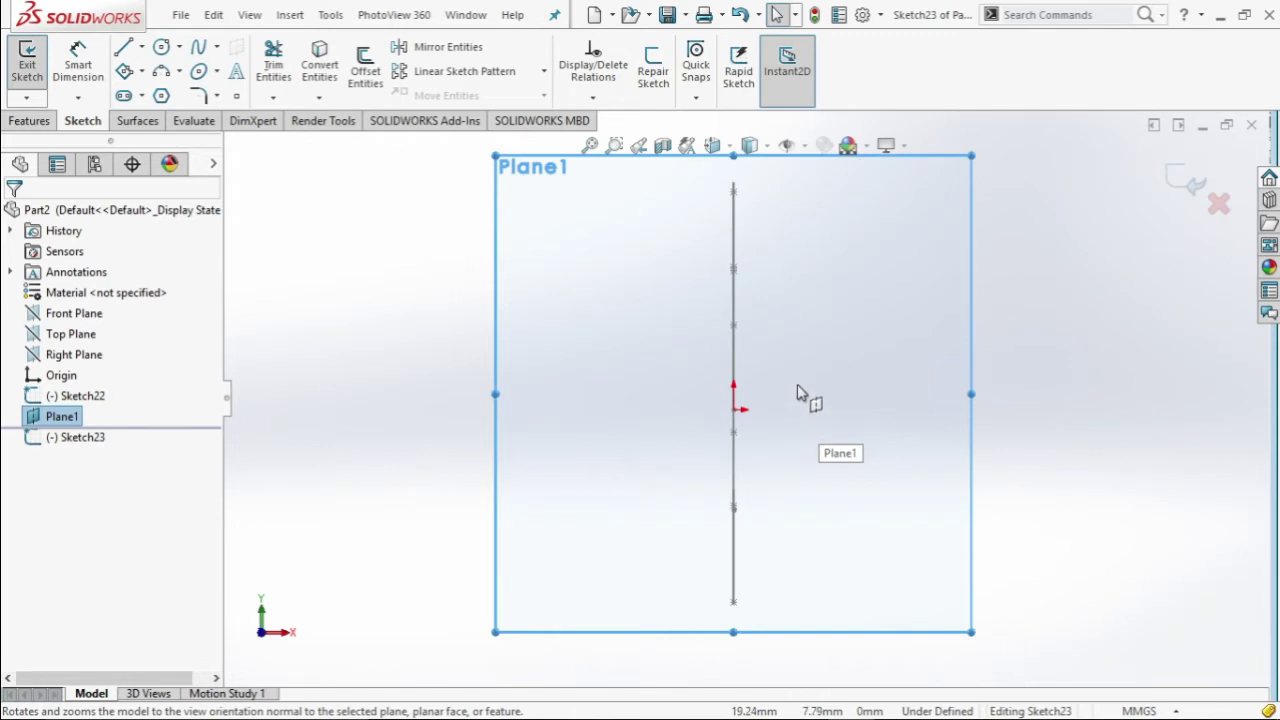
{"action": "scroll", "coordinate": [797, 392], "scroll_direction": "down", "scroll_amount": 1}
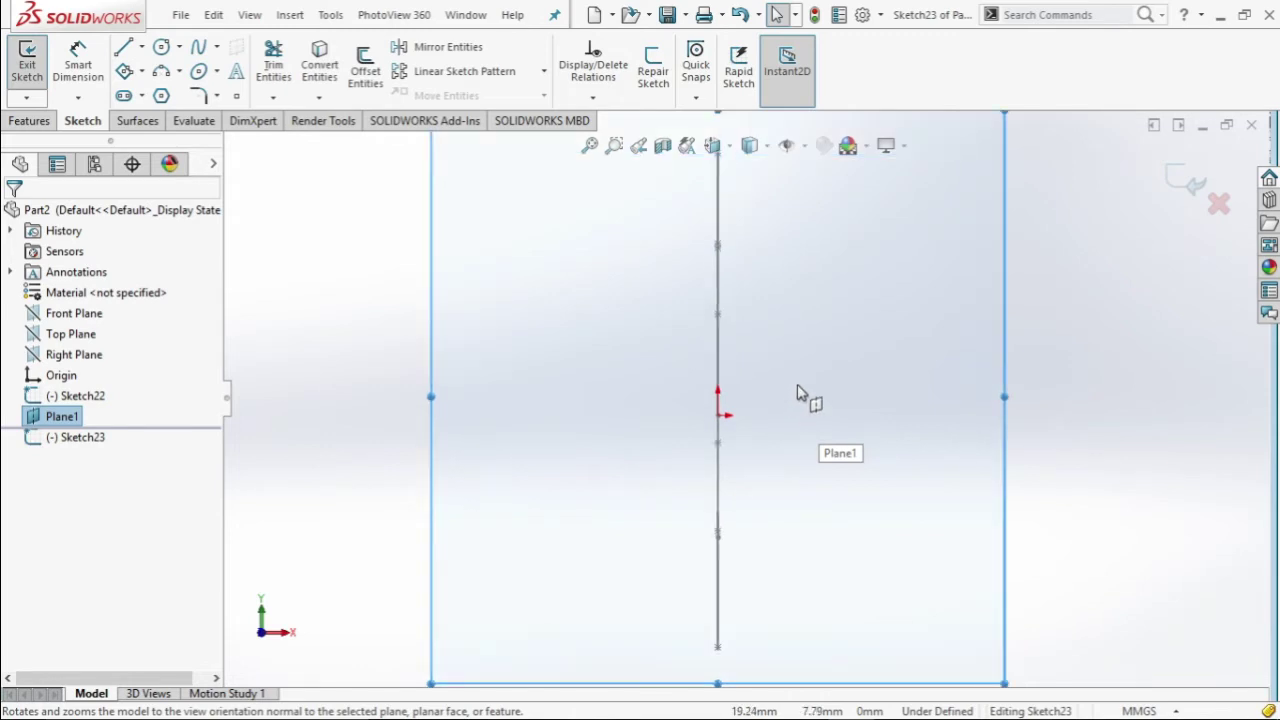
- Draw a small ellipse centred on the spline's start point and exit the sketch
{"action": "left_click", "coordinate": [203, 76]}
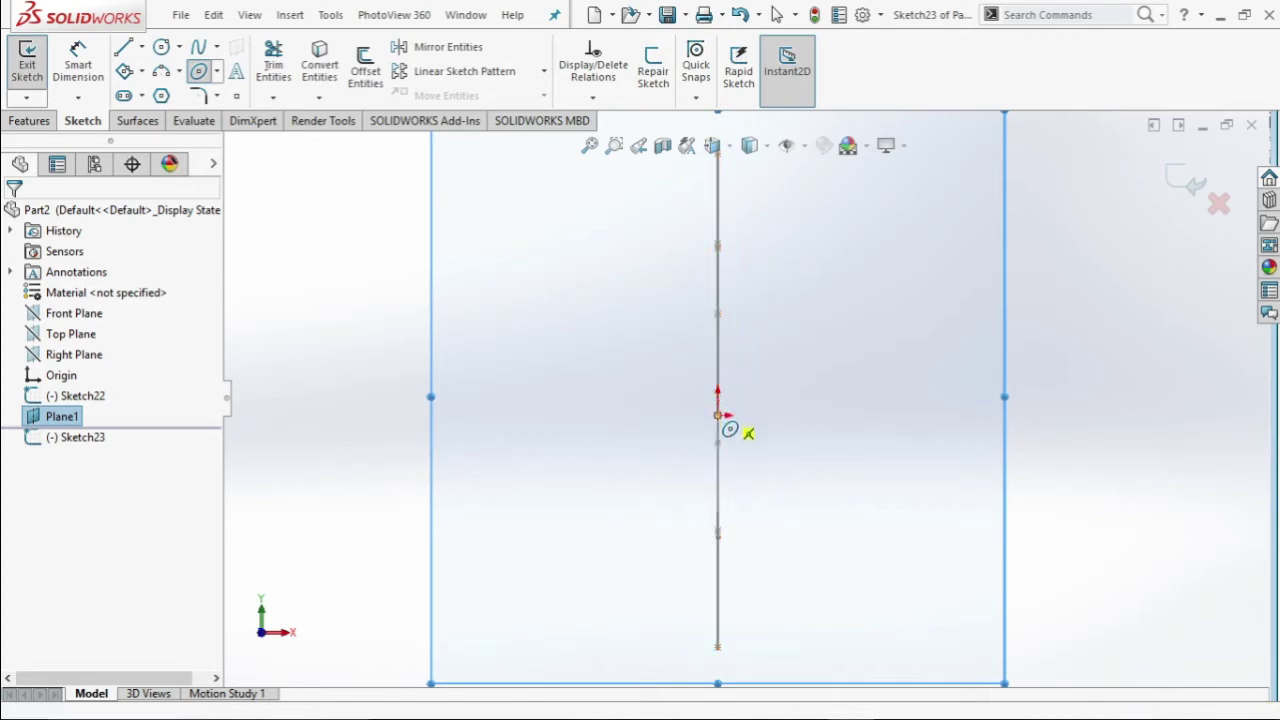
{"action": "left_click", "coordinate": [717, 414]}
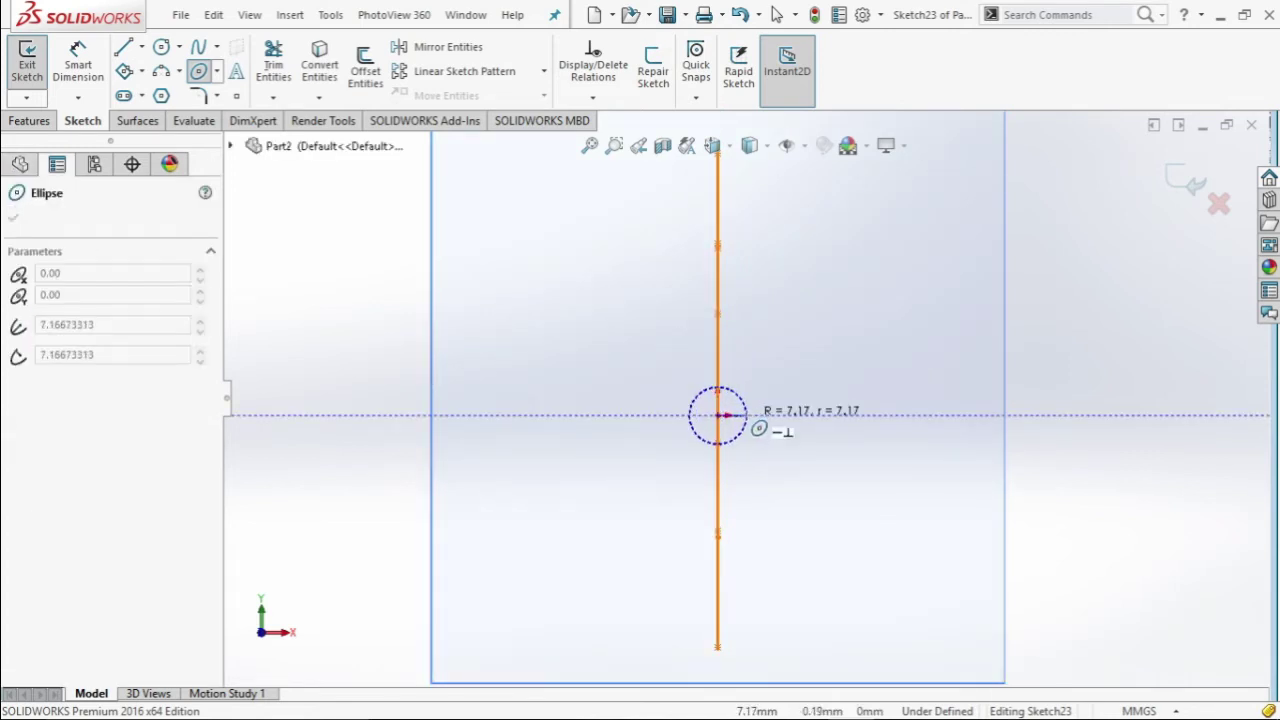
{"action": "left_click", "coordinate": [746, 414]}
{"action": "left_click", "coordinate": [745, 403]}
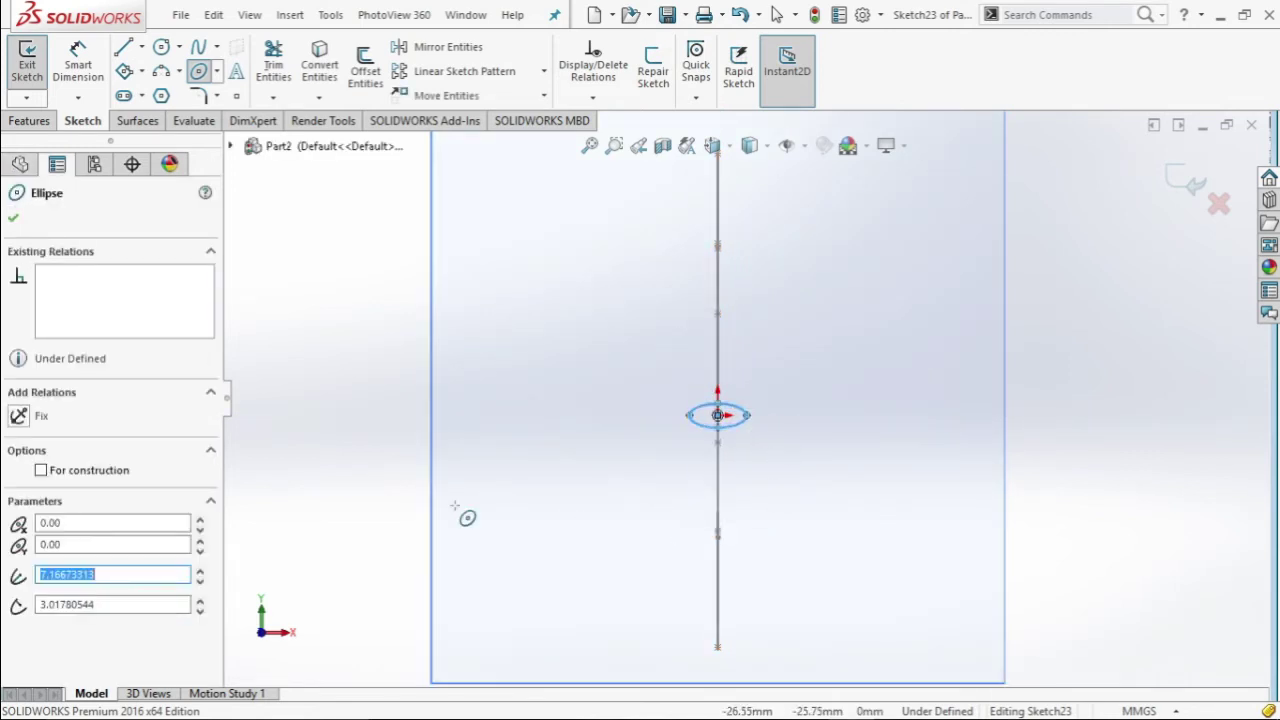
{"action": "left_click", "coordinate": [15, 220]}
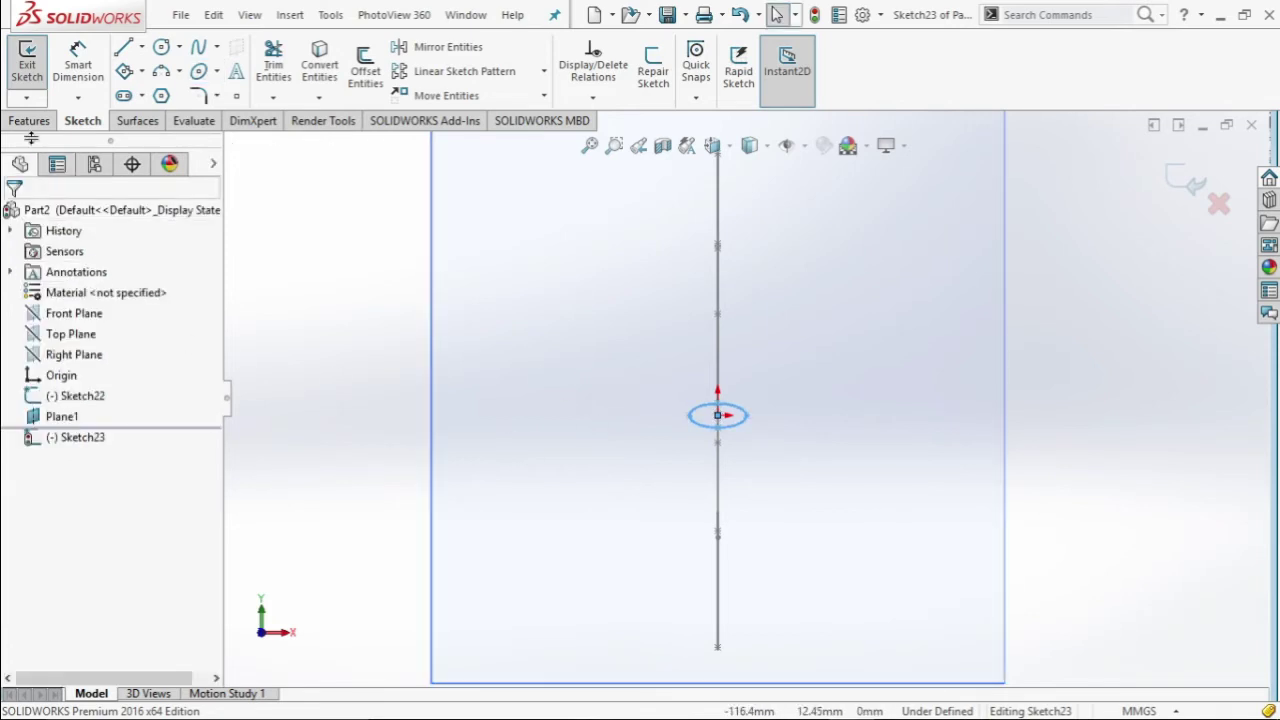
{"action": "left_click", "coordinate": [27, 62]}
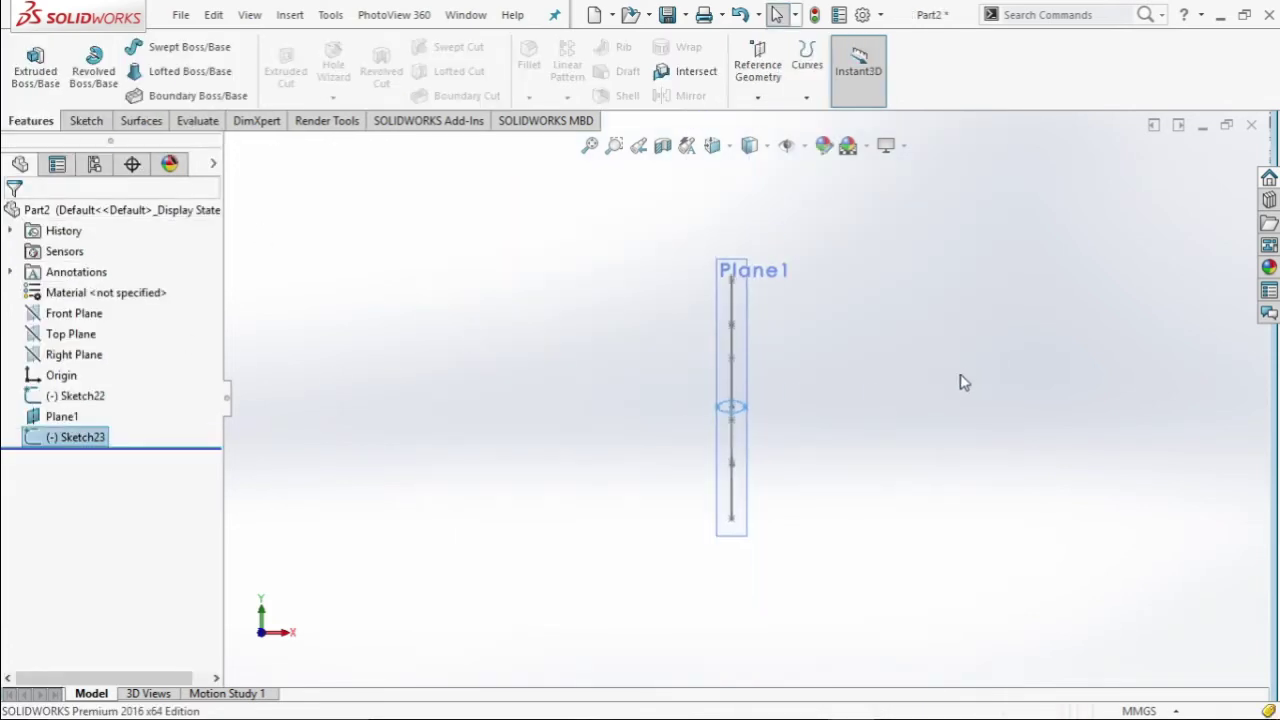
- Hide Plane1
{"action": "left_click", "coordinate": [905, 403]}
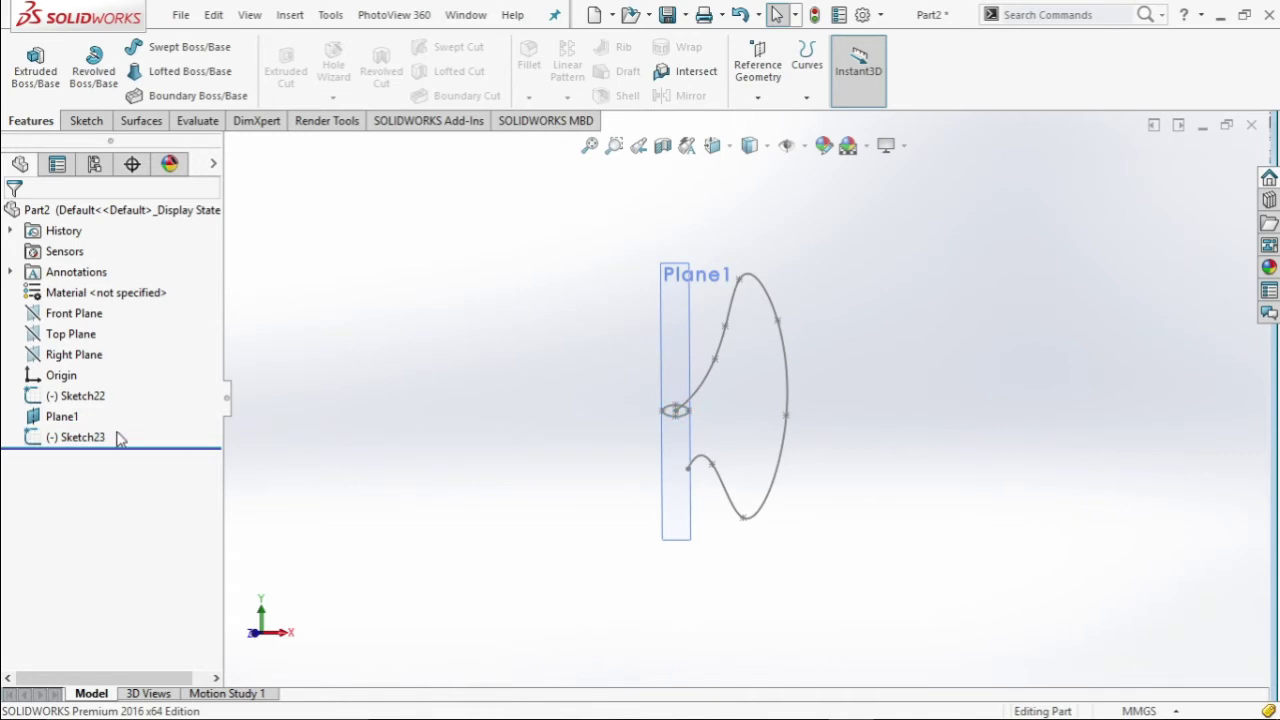
{"action": "left_click", "coordinate": [53, 424]}
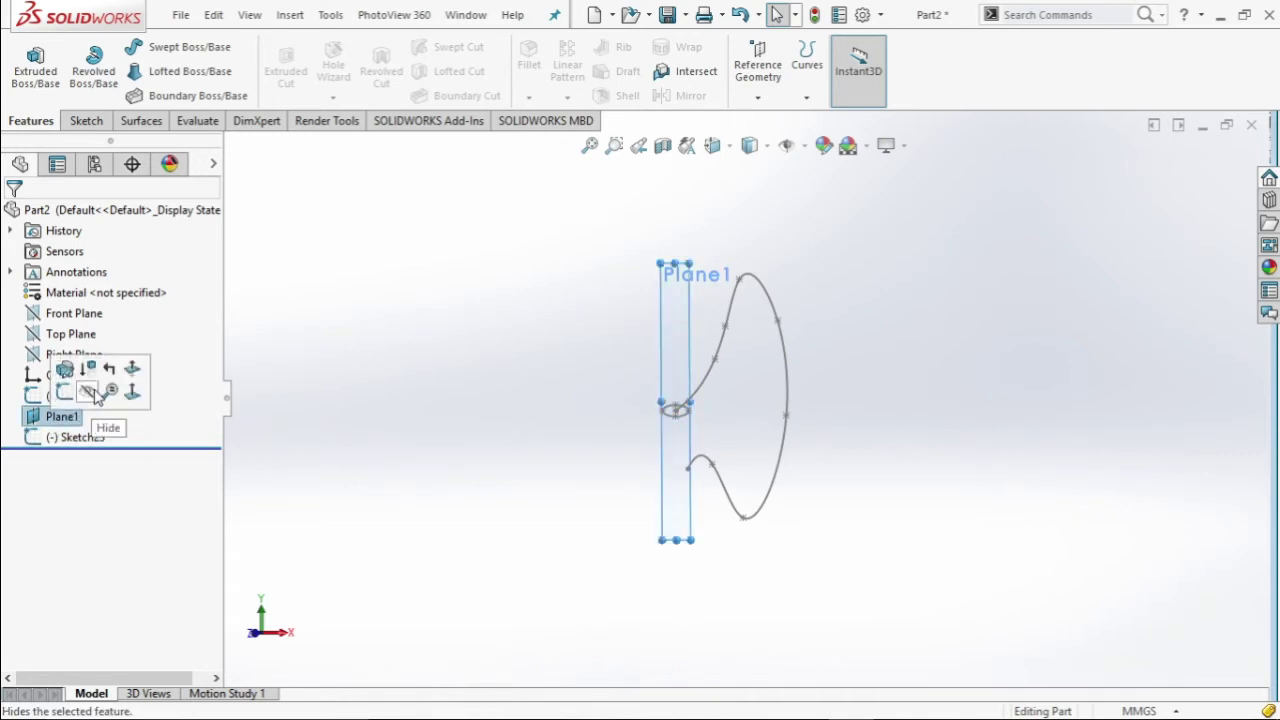
{"action": "left_click", "coordinate": [87, 391]}
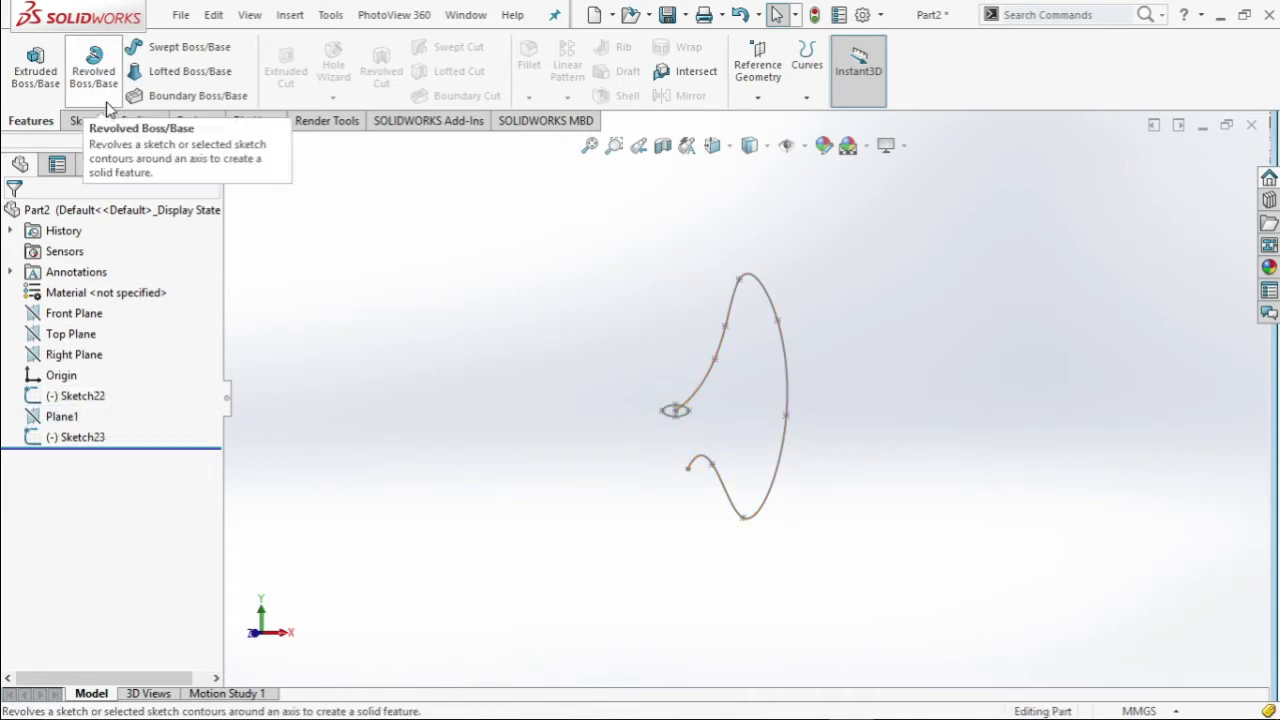
- Sweep the Sketch23 ellipse along the Sketch22 spline to create the Sweep2 tube
{"action": "left_click", "coordinate": [160, 47]}
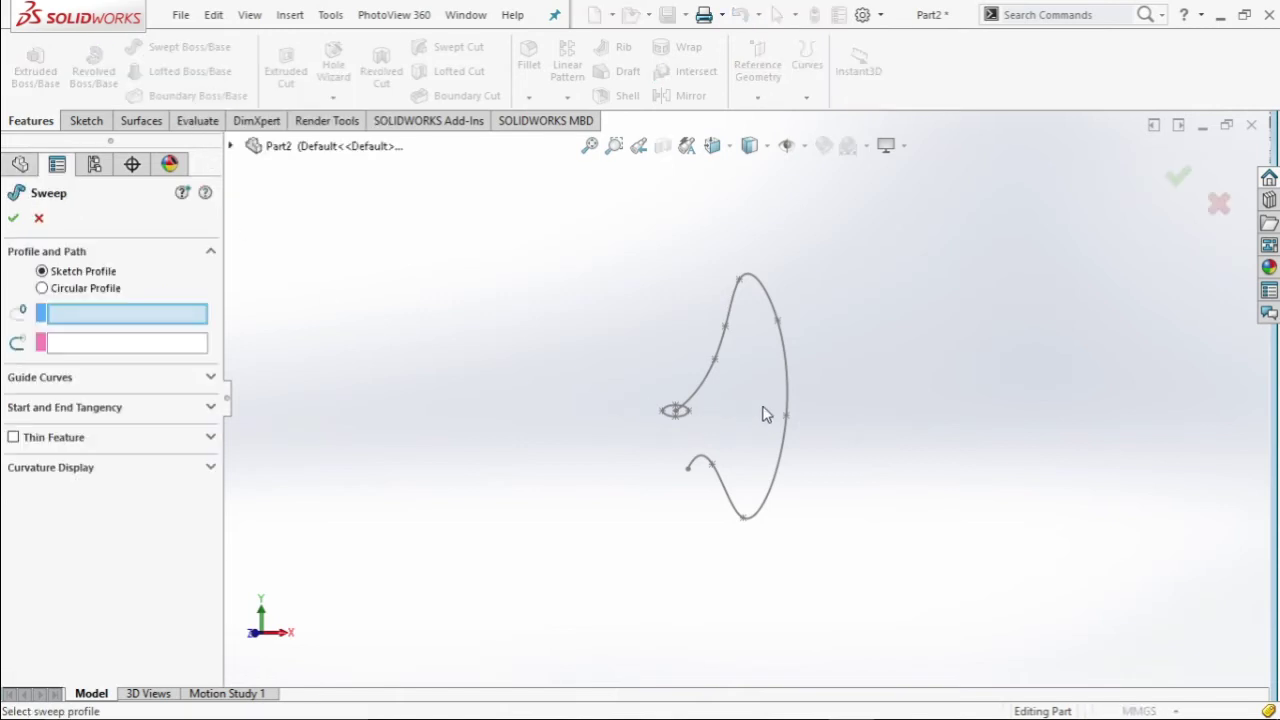
{"action": "scroll", "coordinate": [763, 414], "scroll_direction": "down", "scroll_amount": 1}
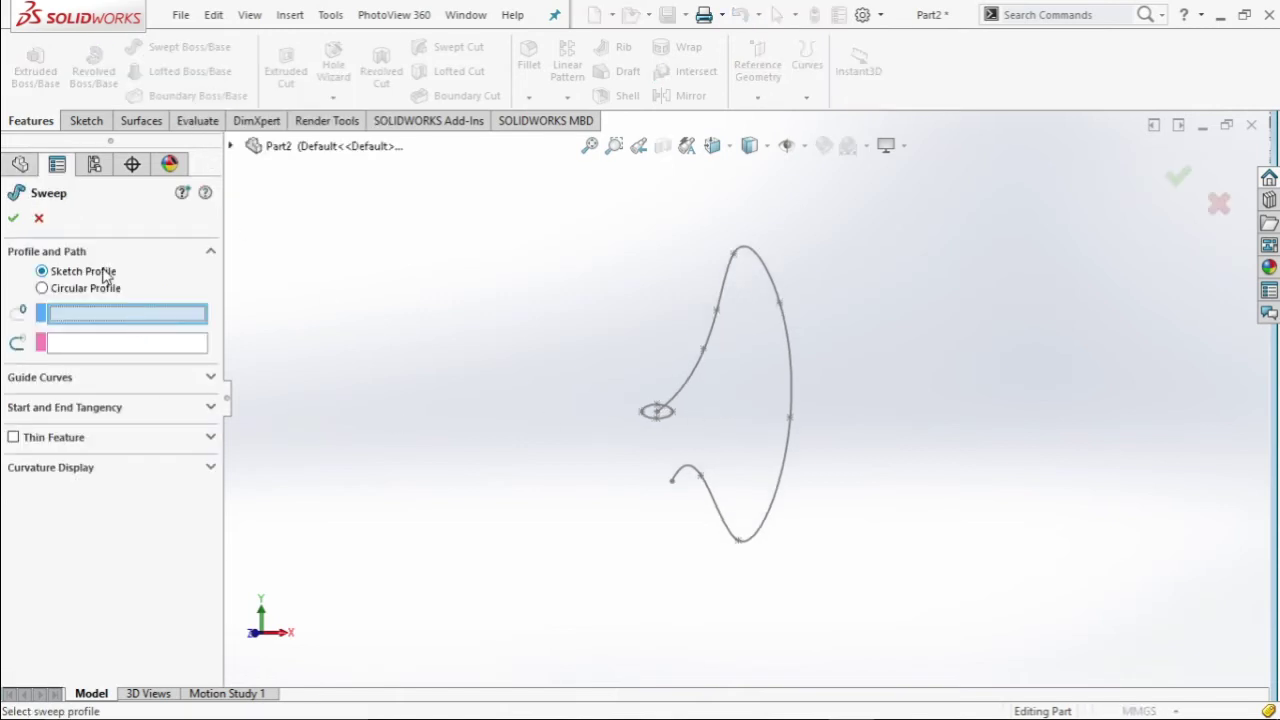
{"action": "scroll", "coordinate": [692, 440], "scroll_direction": "down", "scroll_amount": 1}
{"action": "scroll", "coordinate": [692, 425], "scroll_direction": "down", "scroll_amount": 1}
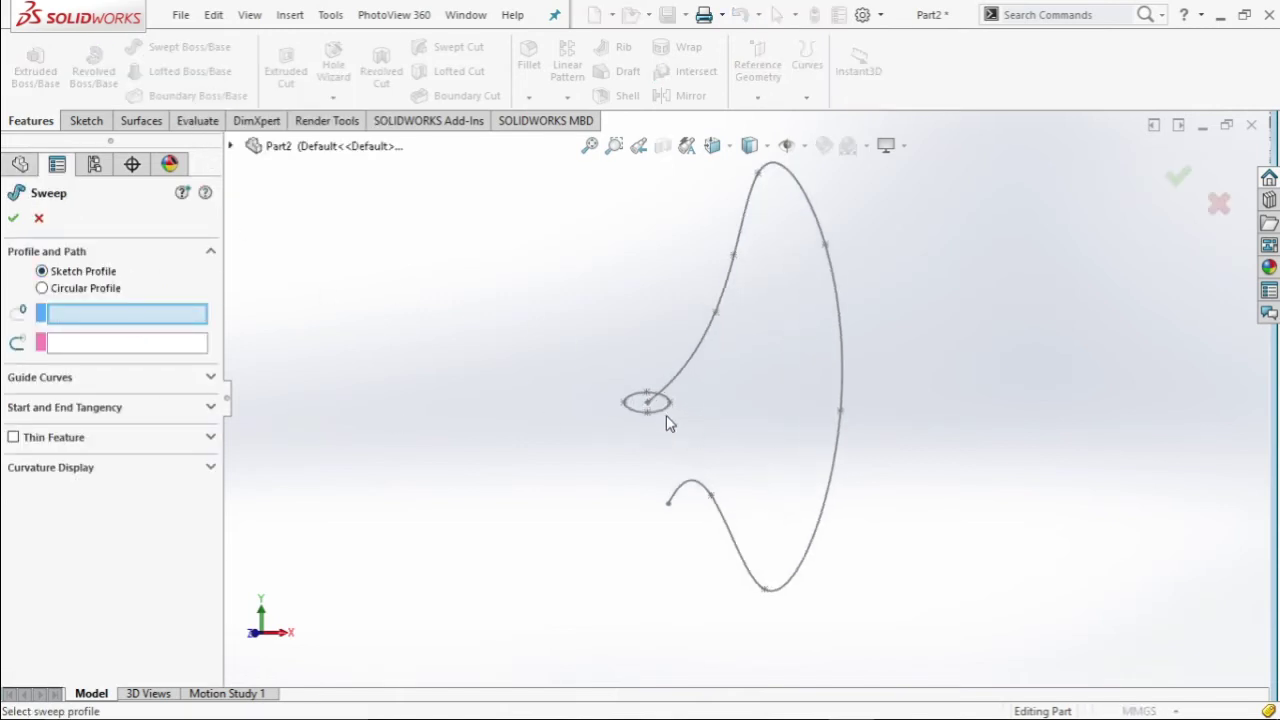
{"action": "left_click", "coordinate": [661, 409]}
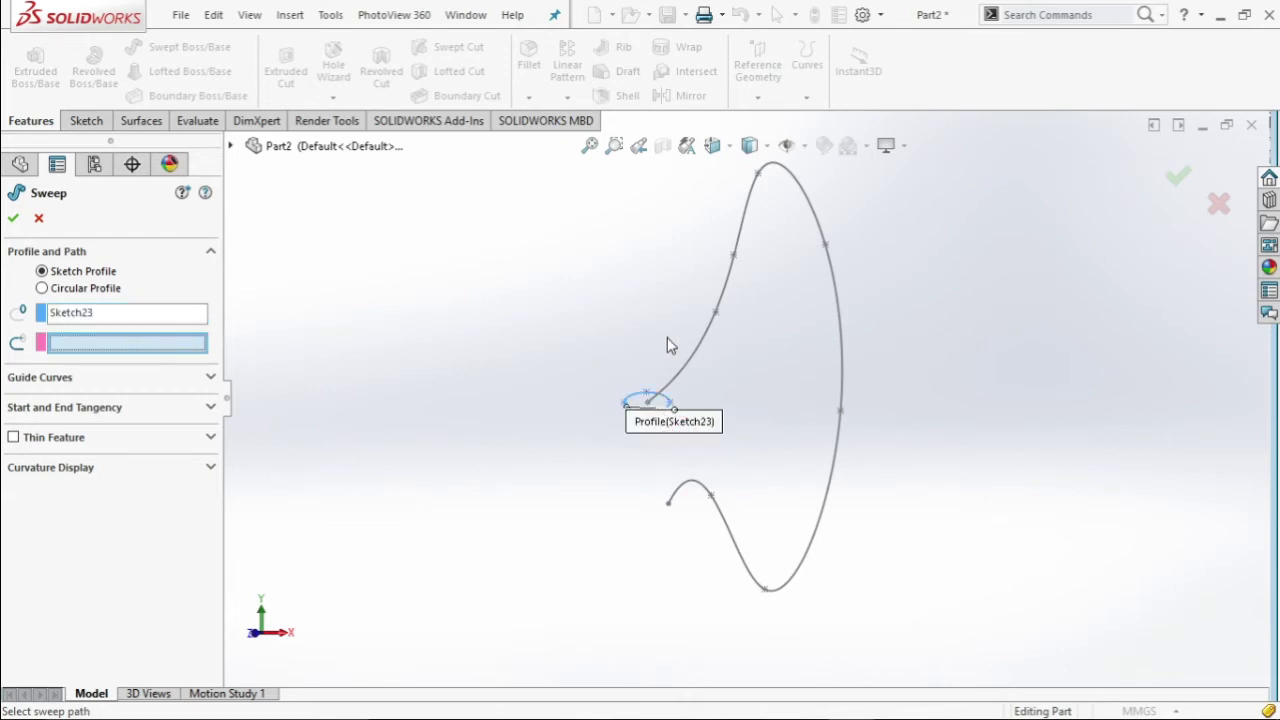
{"action": "left_click", "coordinate": [698, 357]}
{"action": "mouse_move", "coordinate": [691, 366]}
{"action": "middle_mouse_down"}
{"action": "mouse_move", "coordinate": [503, 360]}
{"action": "mouse_move", "coordinate": [1105, 366]}
{"action": "mouse_move", "coordinate": [983, 385]}
{"action": "middle_mouse_up"}
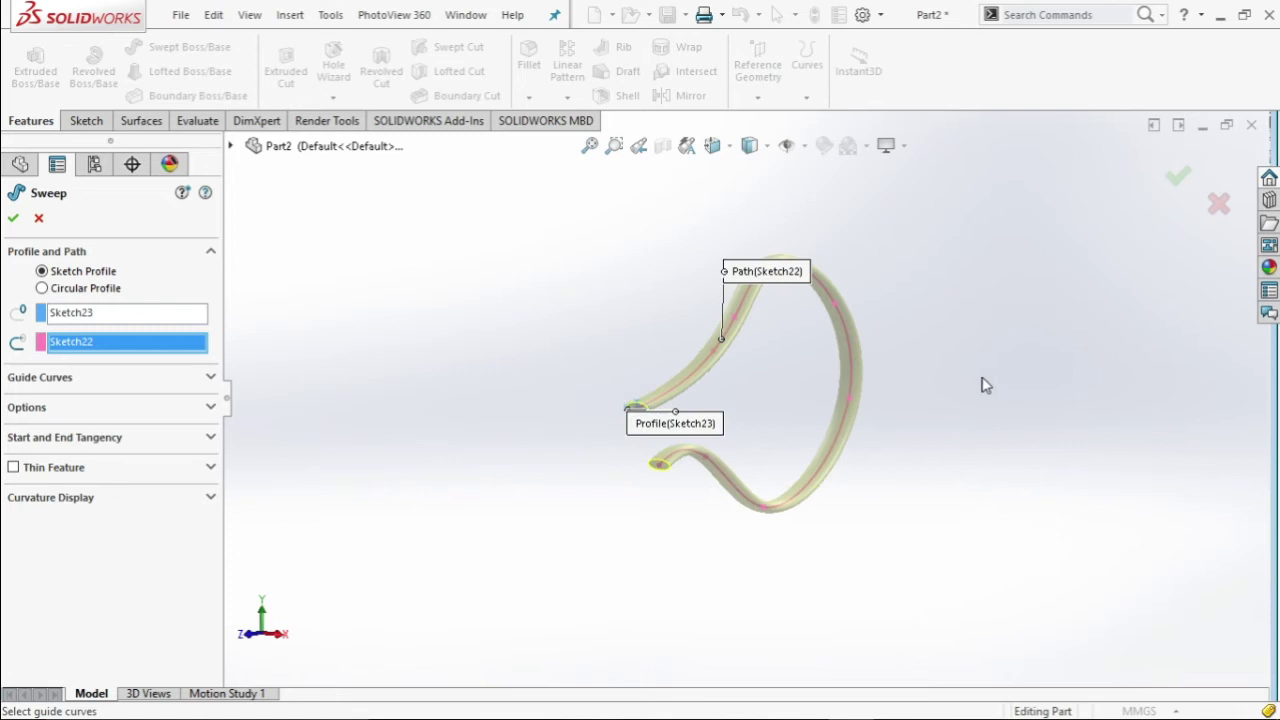
{"action": "left_click", "coordinate": [14, 219]}
{"action": "mouse_move", "coordinate": [940, 517]}
{"action": "middle_mouse_down"}
{"action": "mouse_move", "coordinate": [949, 460]}
{"action": "mouse_move", "coordinate": [834, 449]}
{"action": "mouse_move", "coordinate": [894, 423]}
{"action": "mouse_move", "coordinate": [997, 431]}
{"action": "mouse_move", "coordinate": [1051, 539]}
{"action": "mouse_move", "coordinate": [917, 517]}
{"action": "mouse_move", "coordinate": [806, 569]}
{"action": "mouse_move", "coordinate": [840, 584]}
{"action": "middle_mouse_up"}
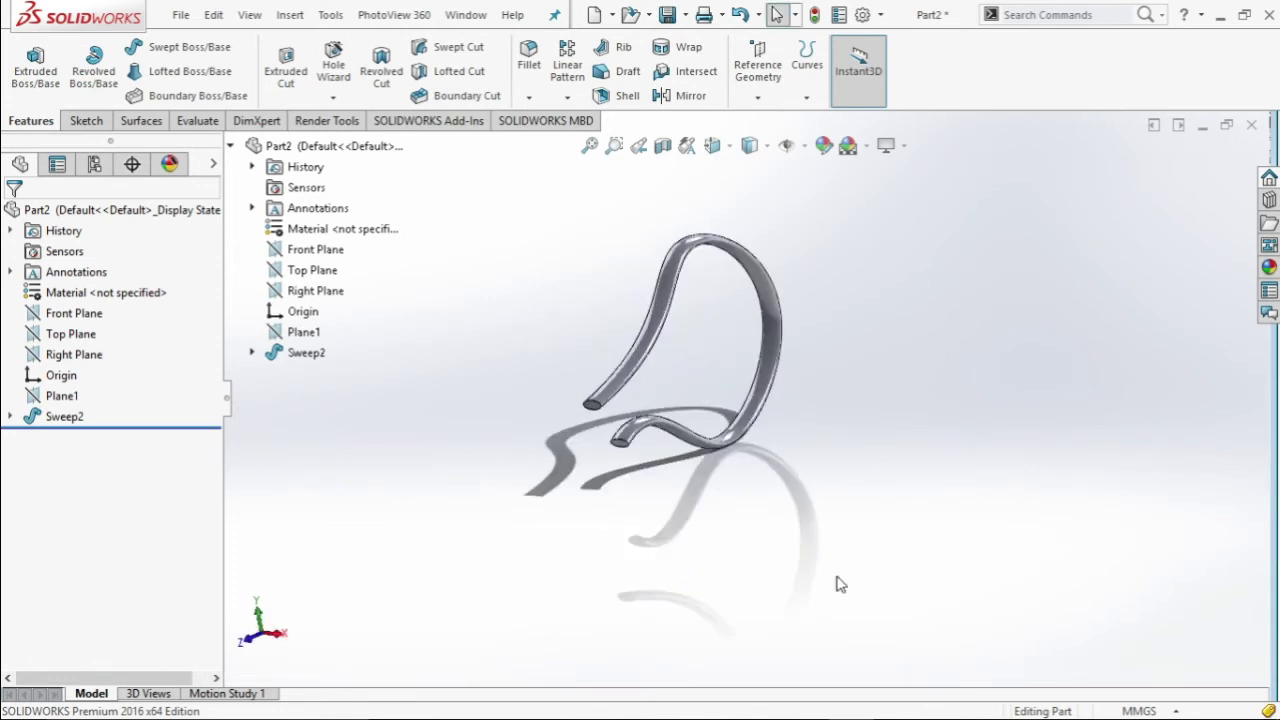
{"action": "mouse_move", "coordinate": [865, 372]}
{"action": "middle_mouse_down"}
{"action": "mouse_move", "coordinate": [889, 380]}
{"action": "mouse_move", "coordinate": [877, 357]}
{"action": "middle_mouse_up"}
{"action": "scroll", "coordinate": [729, 380], "scroll_direction": "down", "scroll_amount": 3}
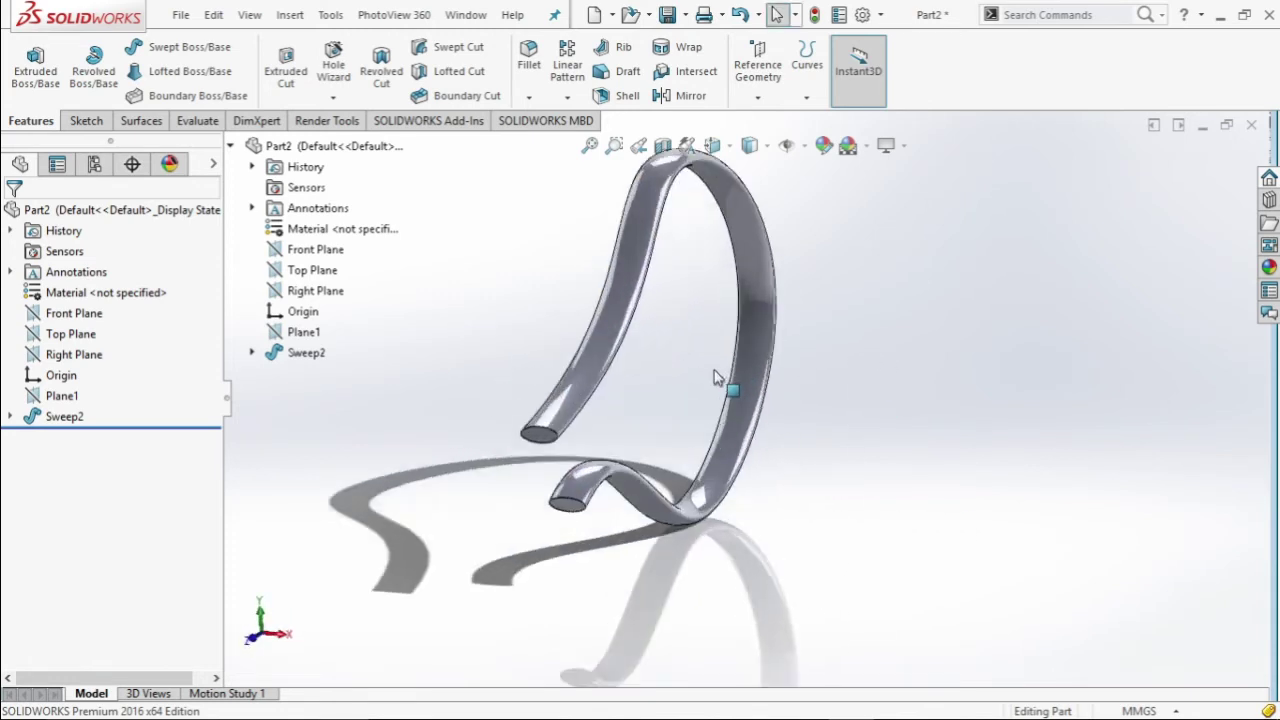
{"action": "scroll", "coordinate": [713, 377], "scroll_direction": "down", "scroll_amount": 3}
{"action": "scroll", "coordinate": [713, 377], "scroll_direction": "up", "scroll_amount": 3}
{"action": "scroll", "coordinate": [713, 377], "scroll_direction": "up", "scroll_amount": 2}
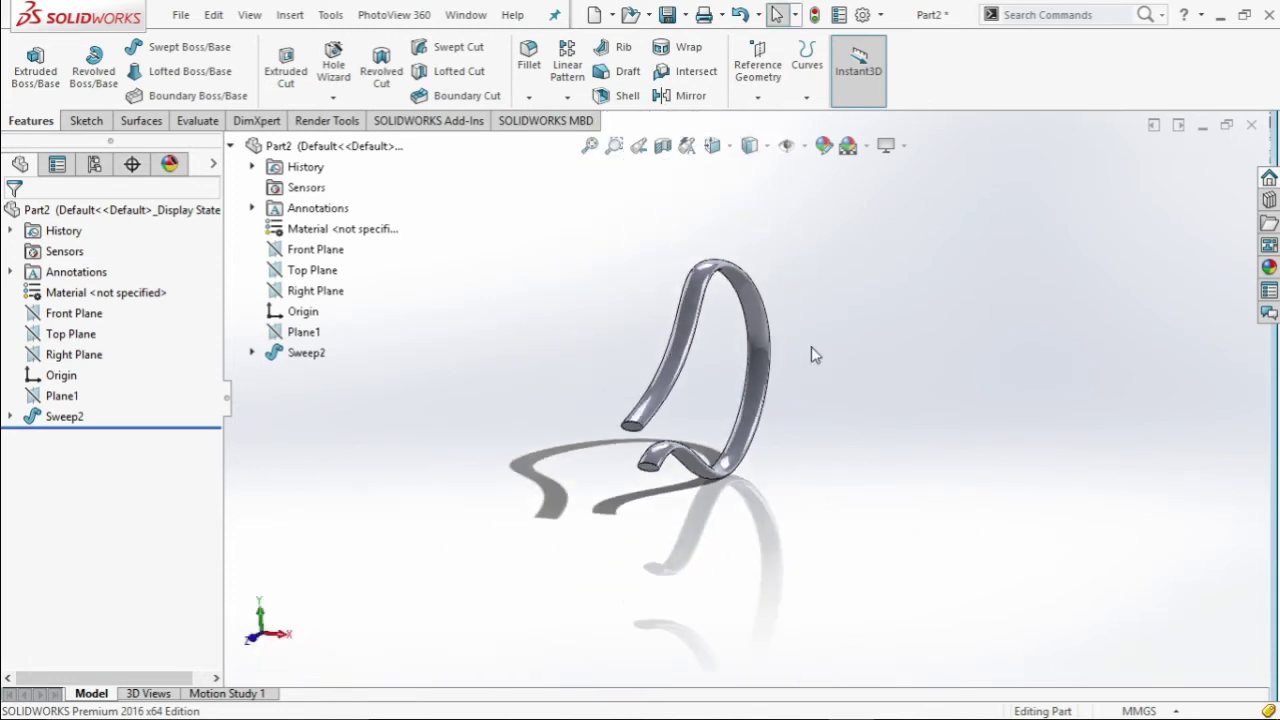
{"action": "left_click", "coordinate": [712, 145]}
{"action": "left_click", "coordinate": [809, 171]}
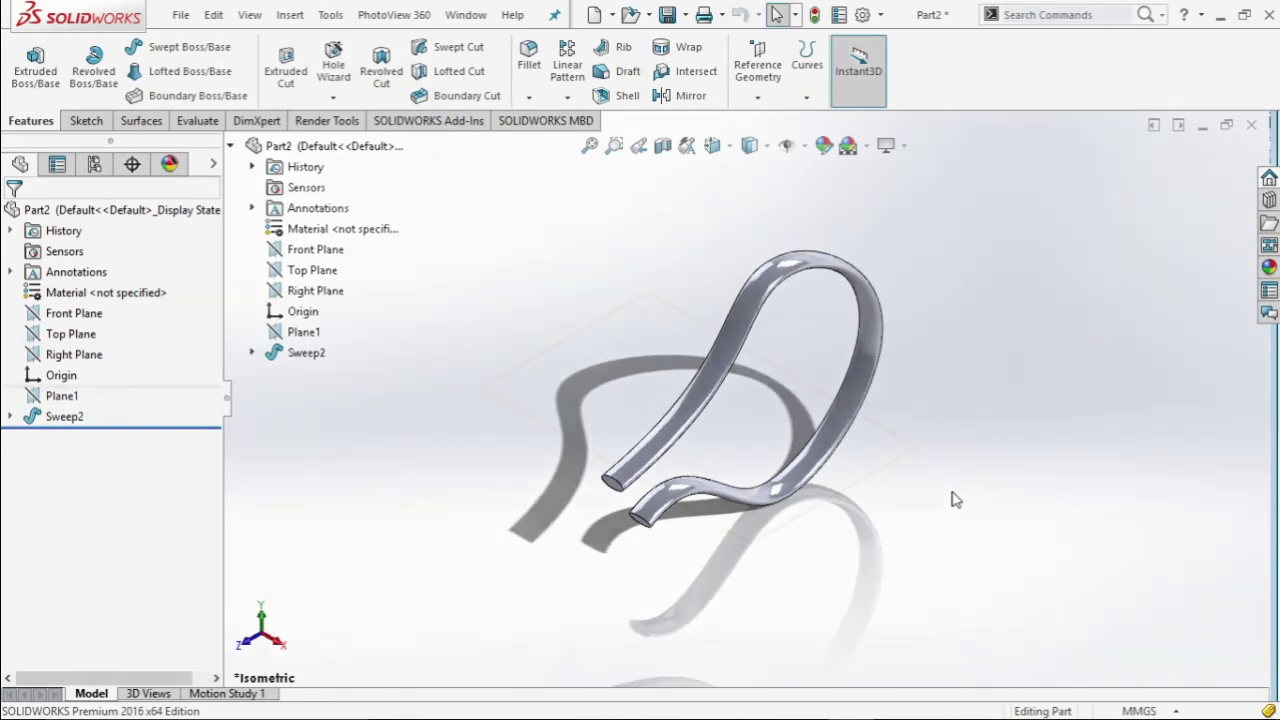
{"action": "left_click_drag", "start_coordinate": [110, 427], "coordinate": [110, 387]}
{"action": "left_click", "coordinate": [70, 334]}
- Sketch a 70 mm radius circle centred on the origin on the Top Plane
{"action": "left_click", "coordinate": [44, 300]}
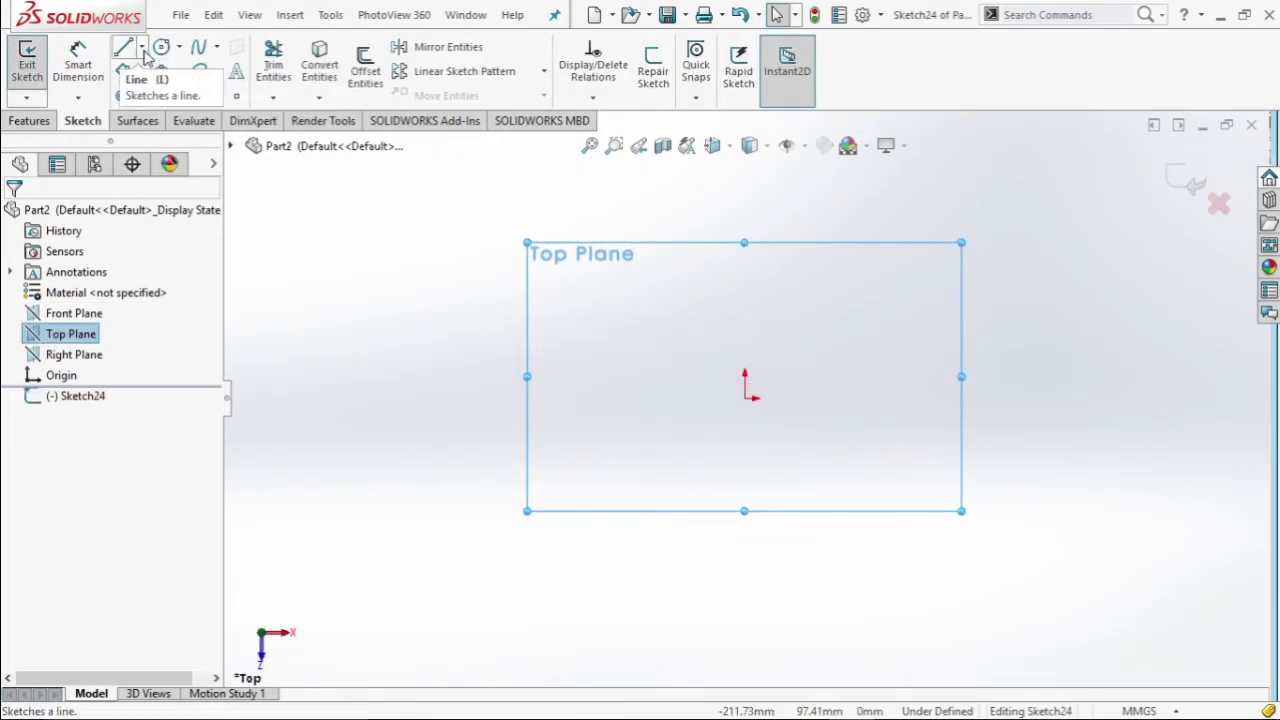
{"action": "left_click", "coordinate": [161, 48]}
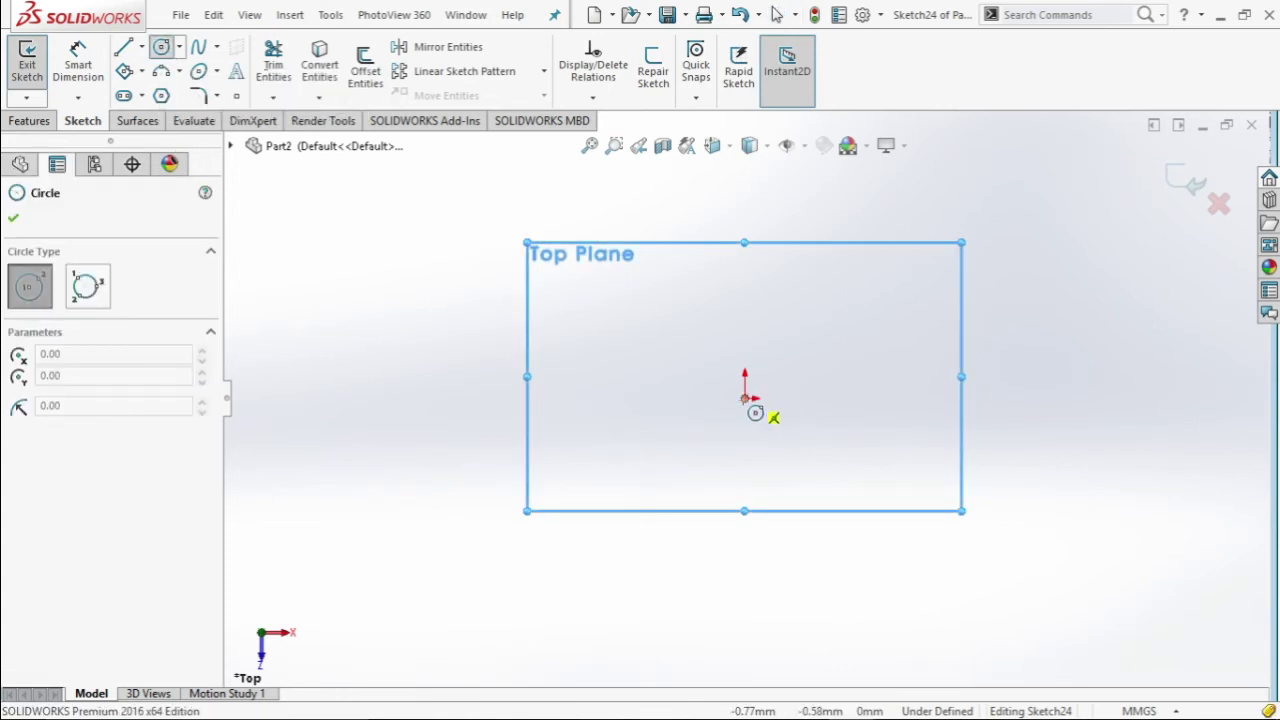
{"action": "left_click", "coordinate": [744, 398]}
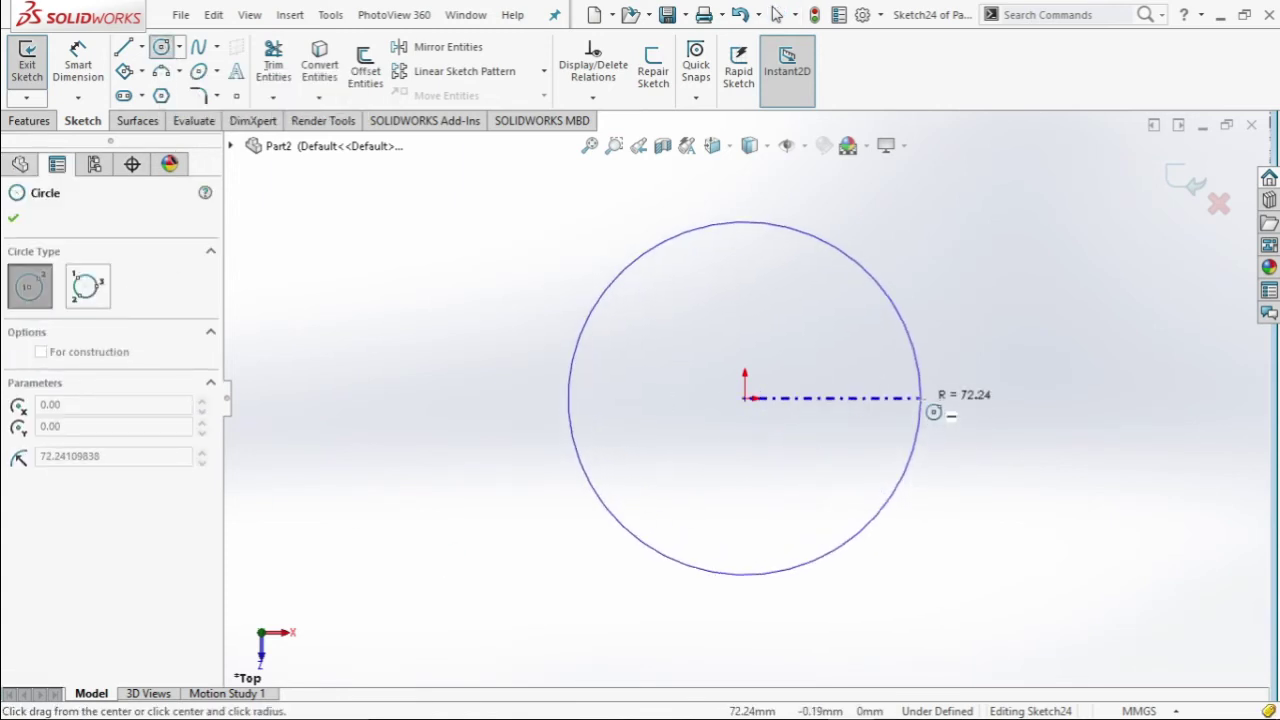
{"action": "left_click", "coordinate": [921, 399]}
{"action": "type", "text": "70"}
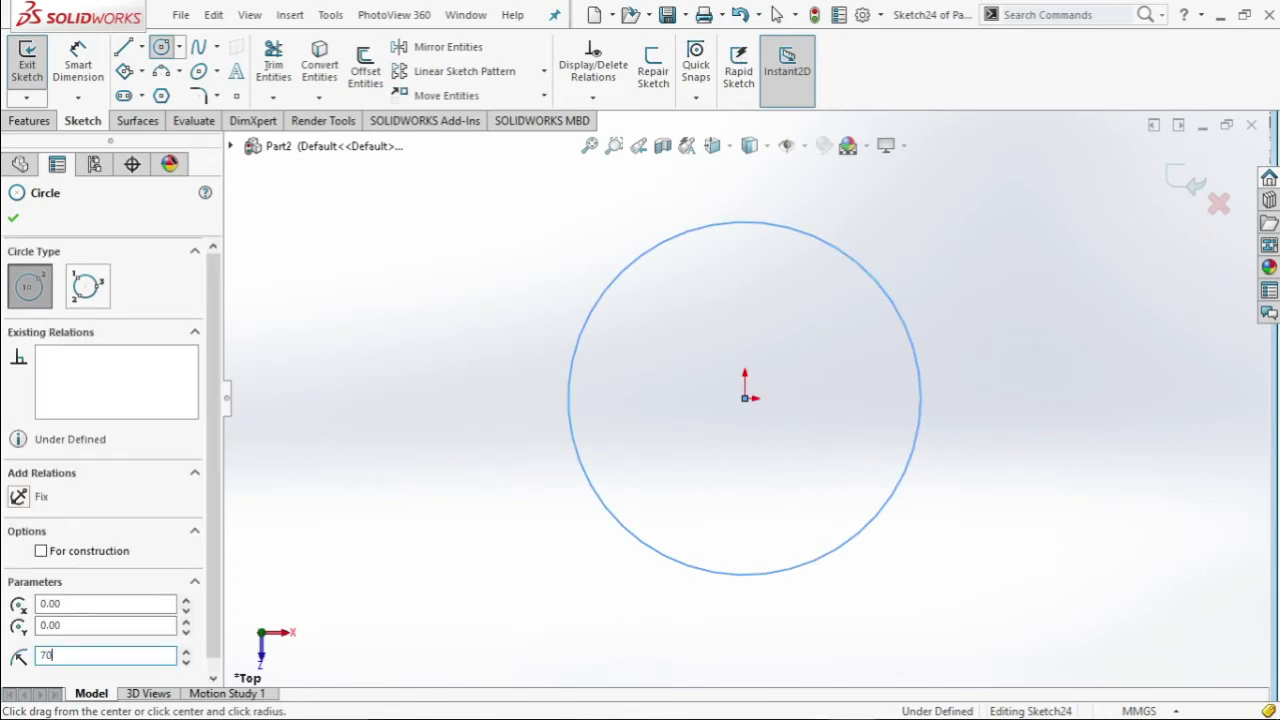
{"action": "key", "text": "Return"}
{"action": "key", "text": "Escape"}
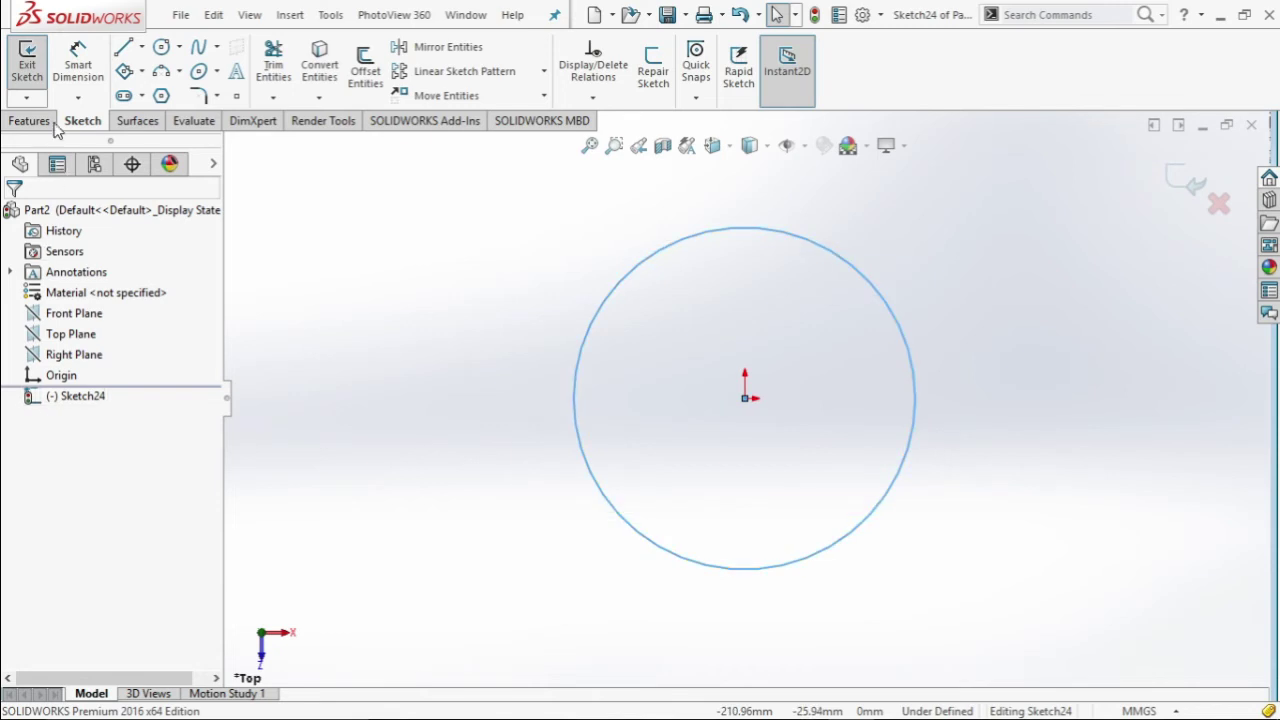
{"action": "left_click", "coordinate": [27, 62]}
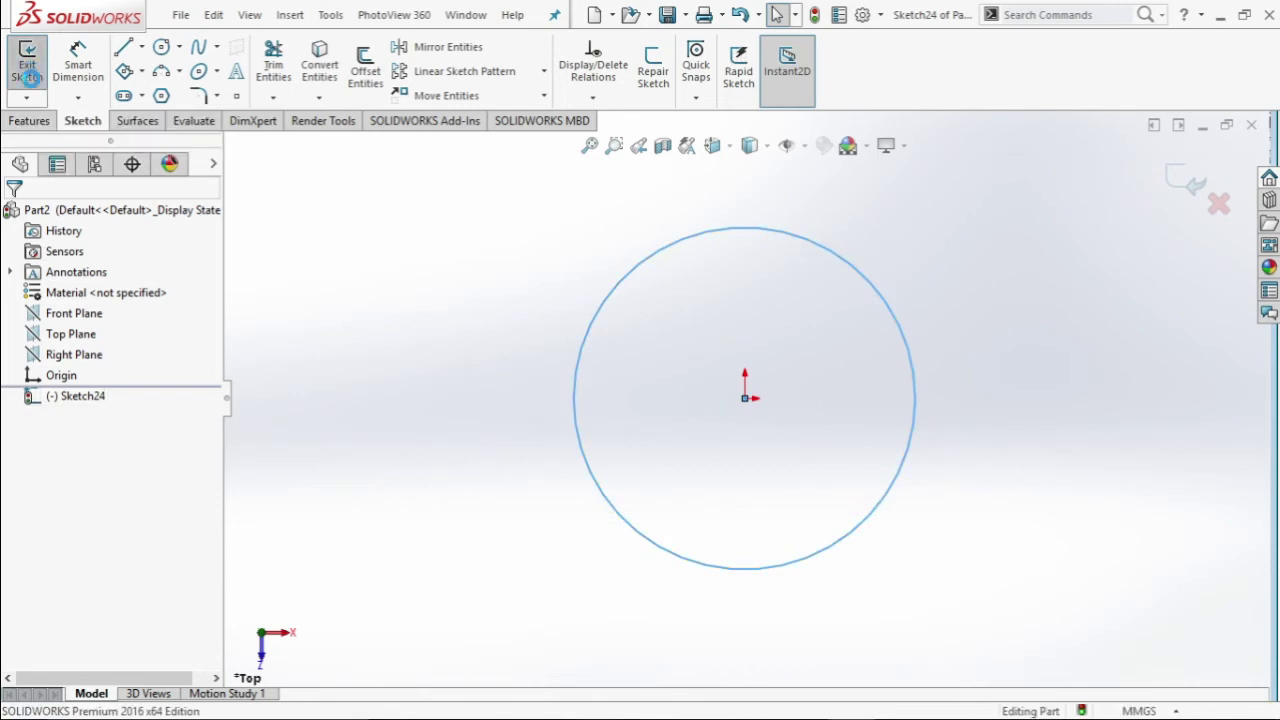
- Open a sketch on the Right Plane, then close it without keeping it
{"action": "left_click", "coordinate": [60, 354]}
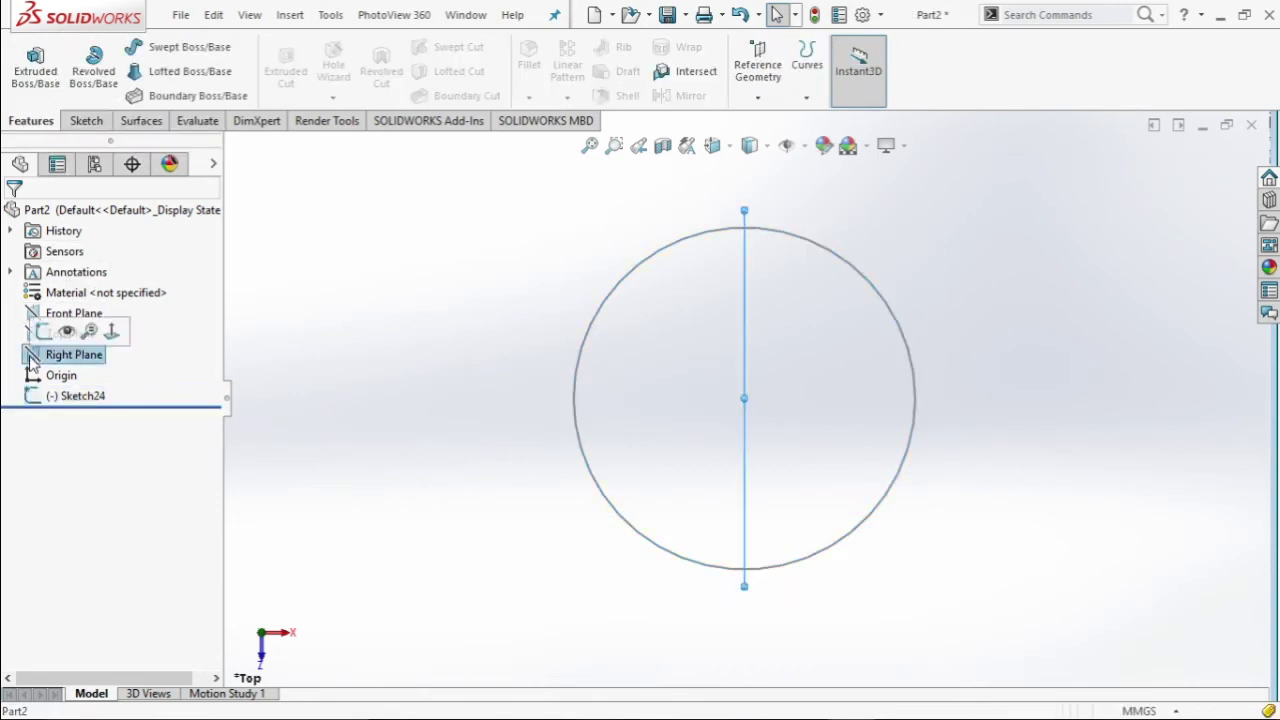
{"action": "left_click", "coordinate": [37, 338]}
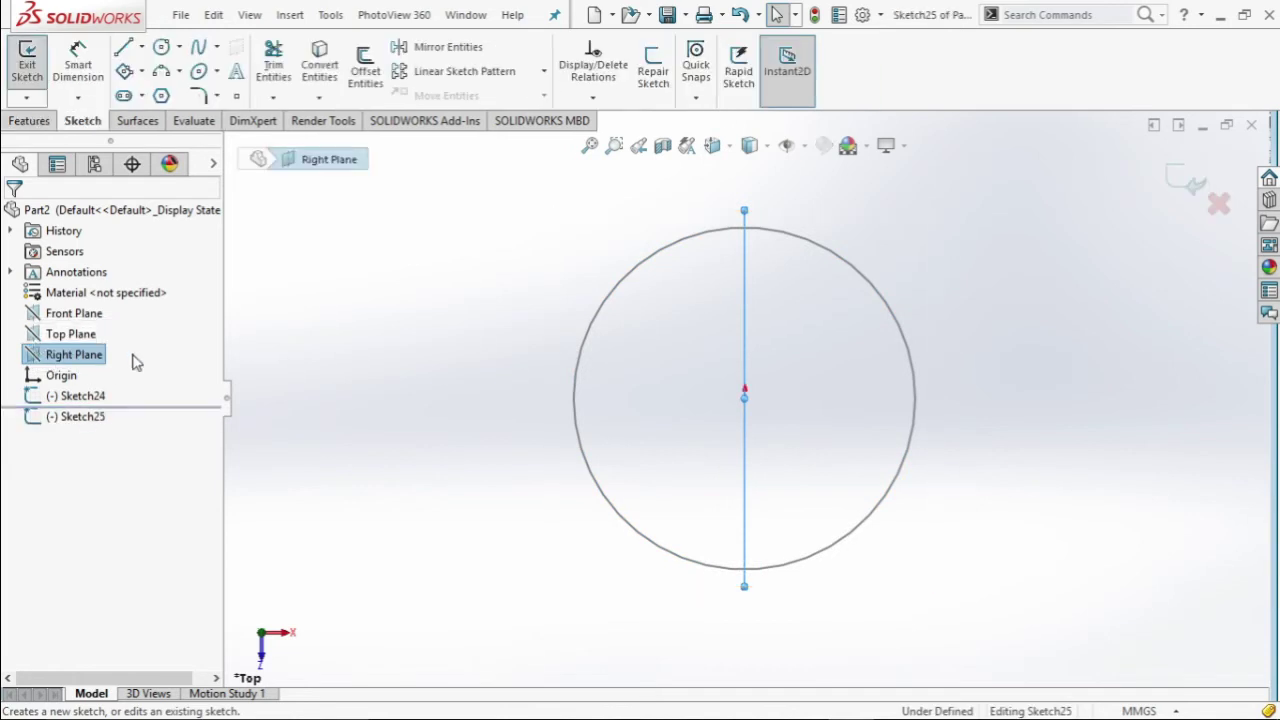
{"action": "left_click", "coordinate": [27, 60]}
- Edit Sketch24 to add a vertical centerline from the circle's top to bottom quadrant
{"action": "left_click", "coordinate": [60, 400]}
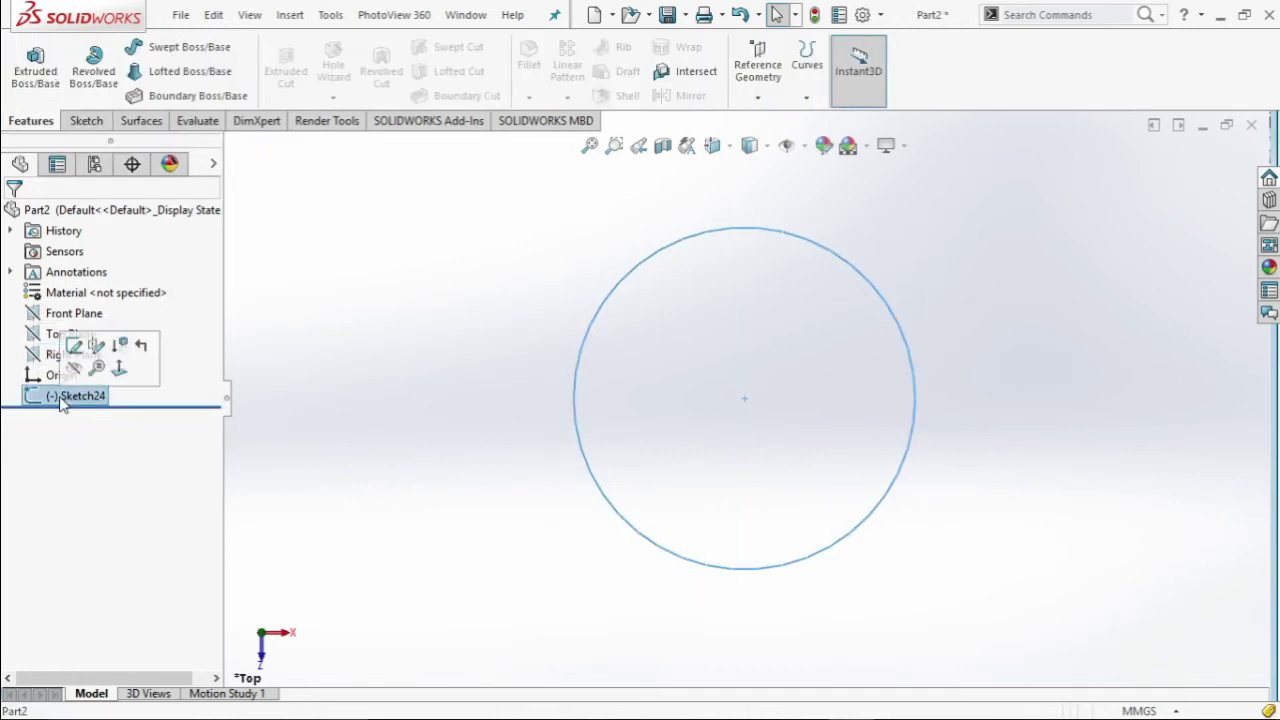
{"action": "left_click", "coordinate": [80, 344]}
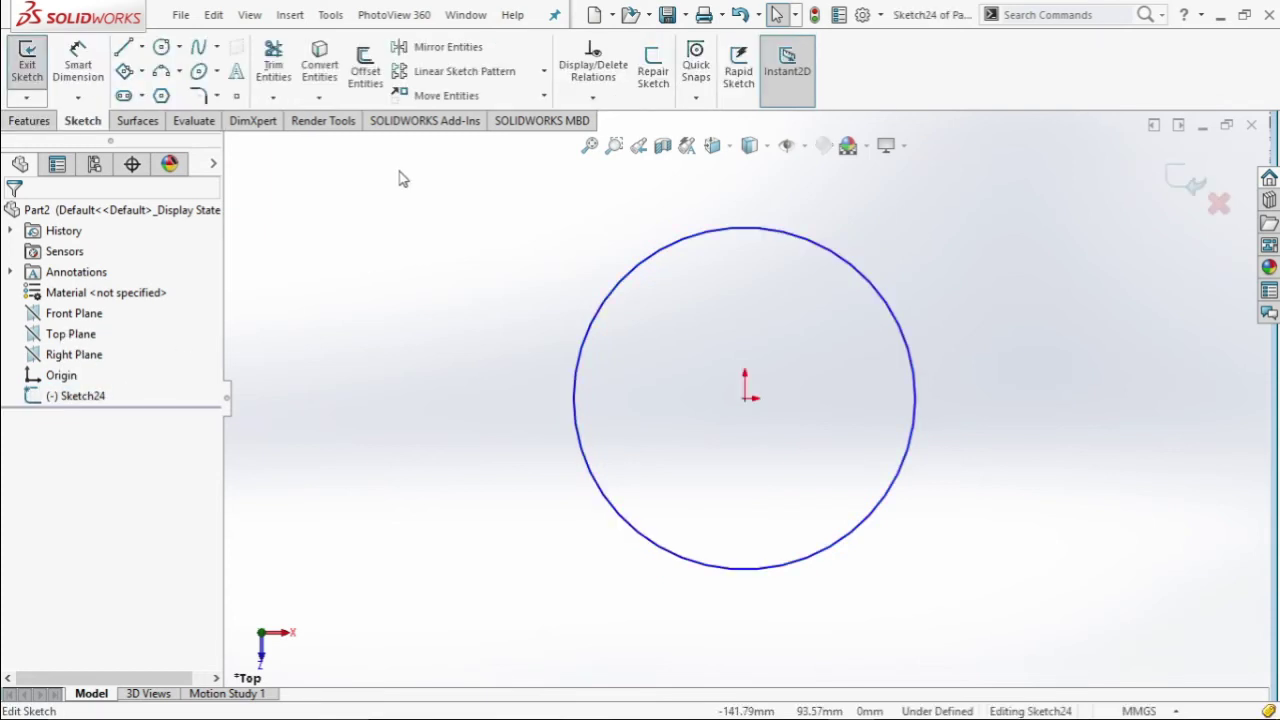
{"action": "left_click", "coordinate": [141, 47]}
{"action": "left_click", "coordinate": [165, 91]}
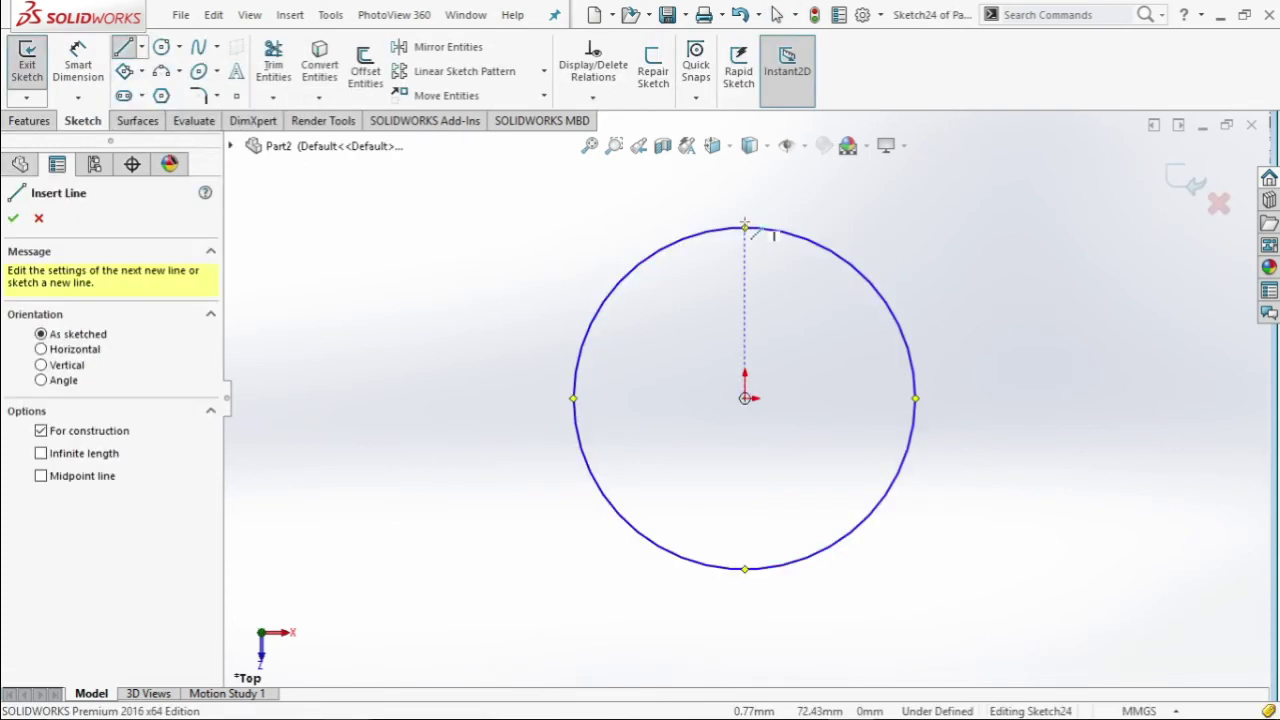
{"action": "left_click", "coordinate": [744, 228]}
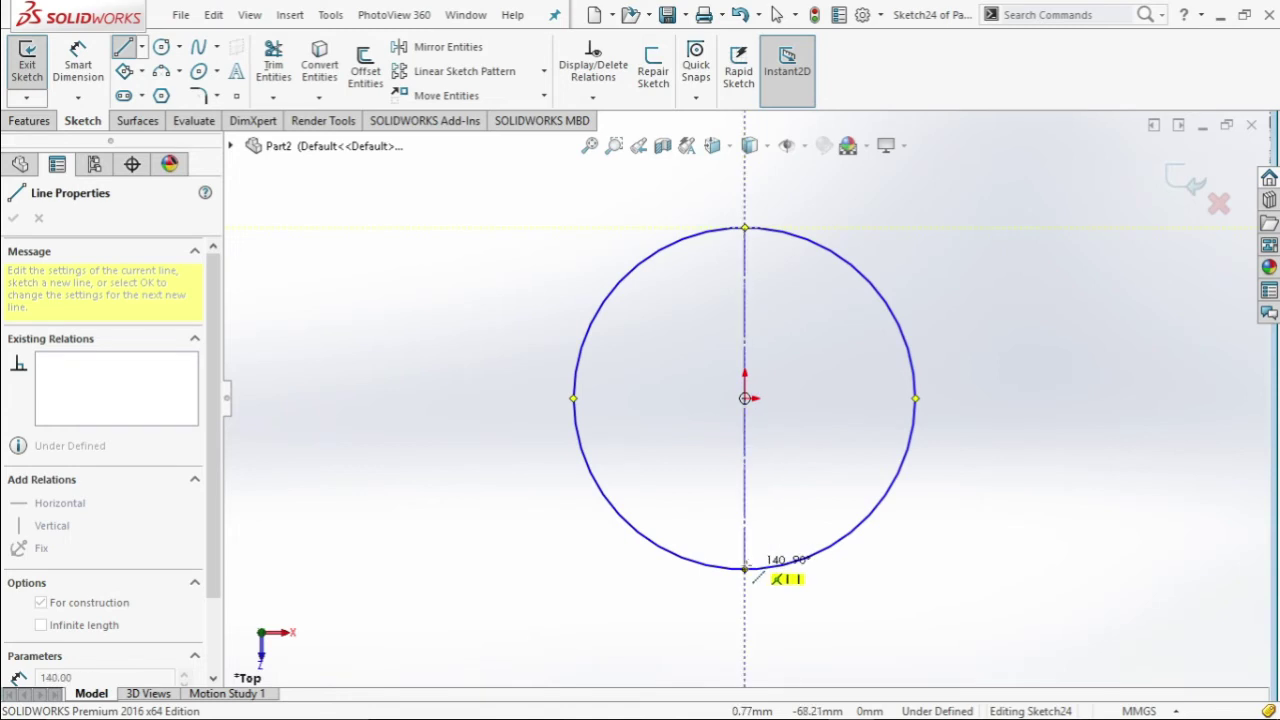
{"action": "left_click", "coordinate": [746, 570]}
{"action": "key", "text": "Escape"}
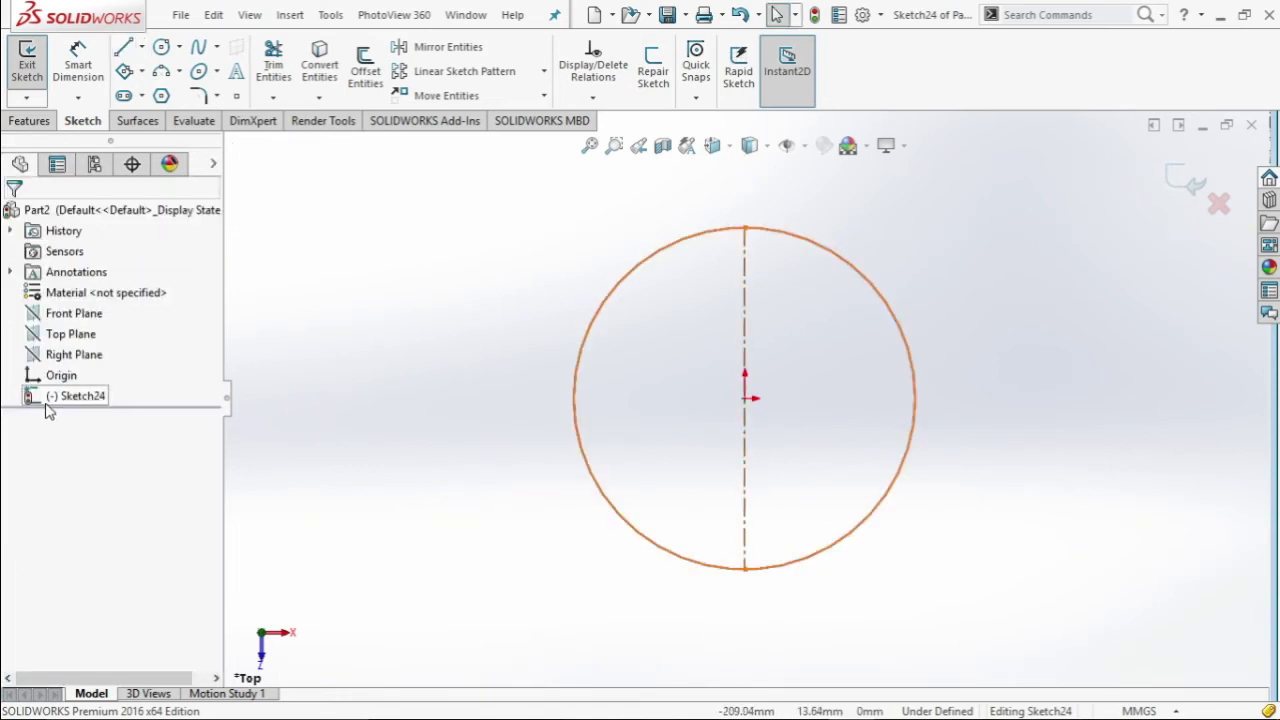
{"action": "left_click", "coordinate": [27, 60]}
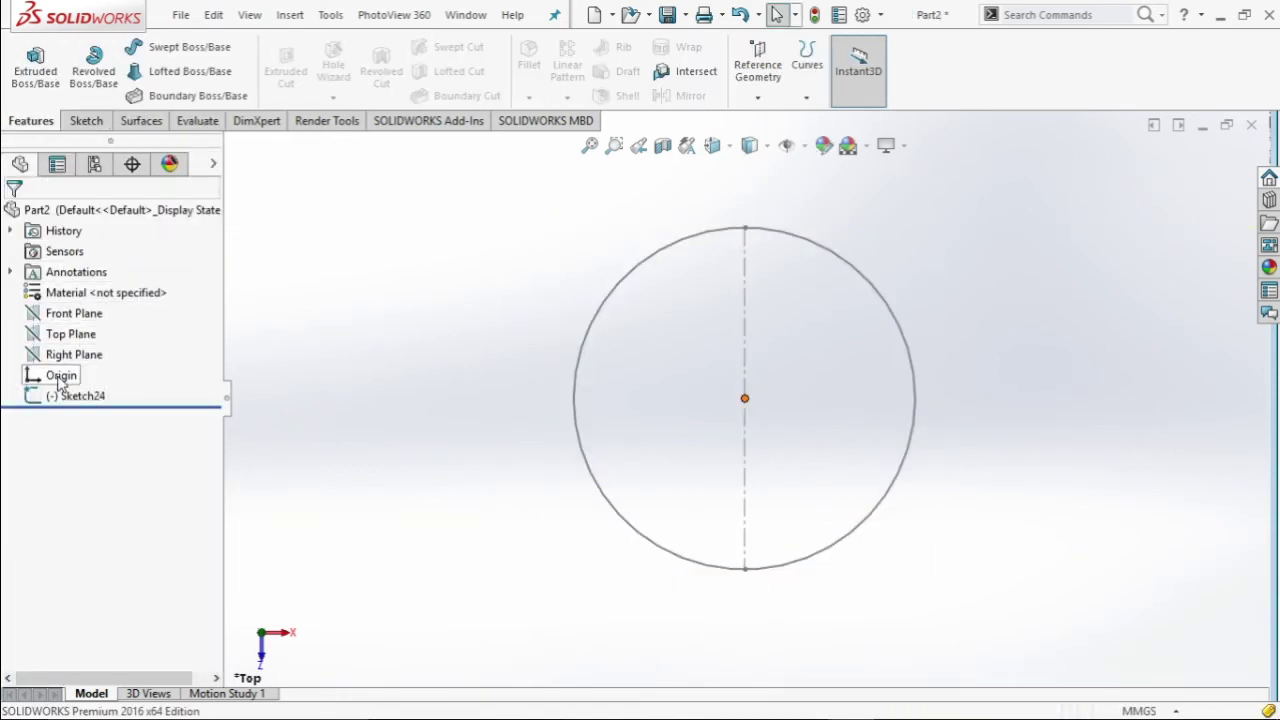
{"action": "left_click", "coordinate": [70, 354]}
- Start a sketch on the Right Plane, face it Normal To, and draw a vertical line
{"action": "left_click", "coordinate": [48, 330]}
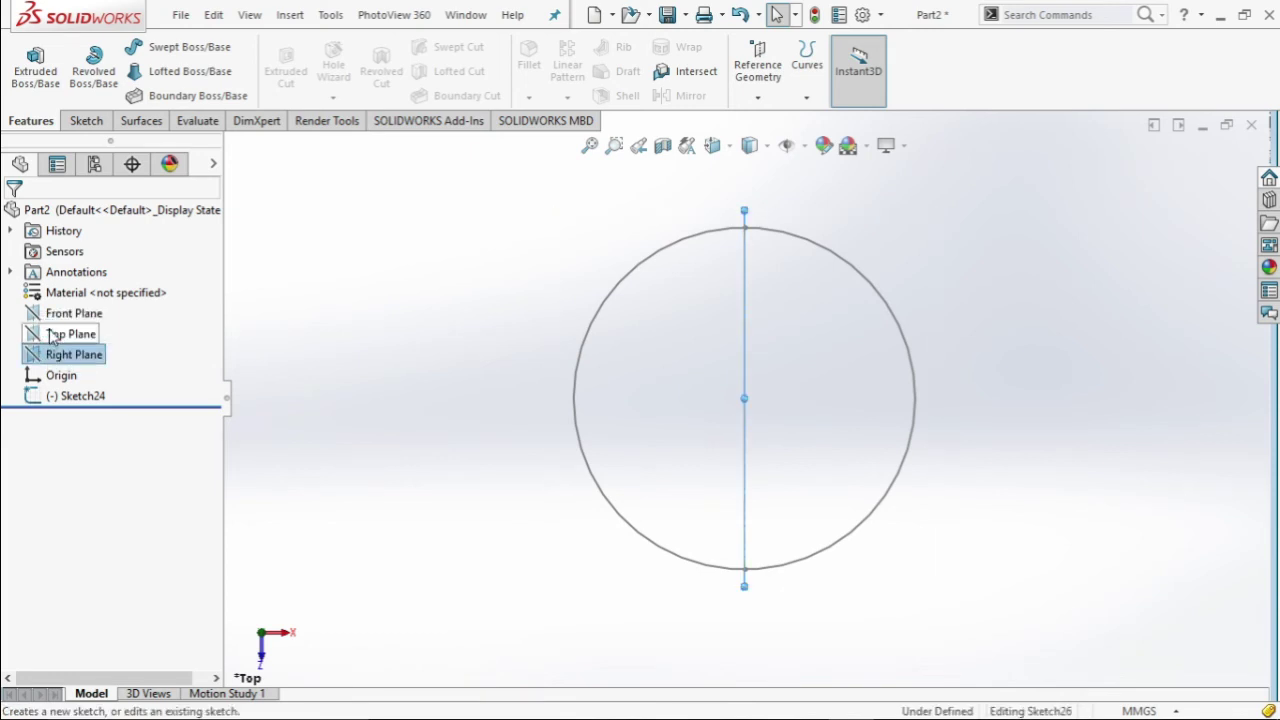
{"action": "left_click", "coordinate": [114, 337]}
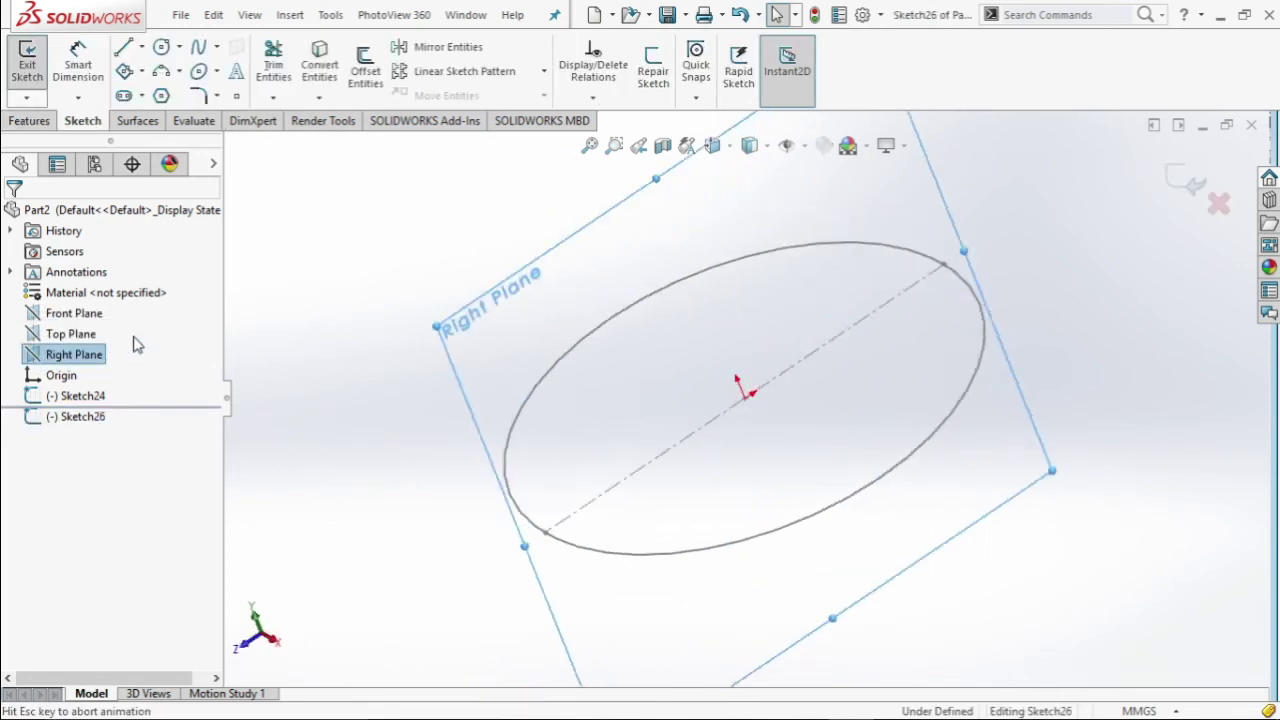
{"action": "scroll", "coordinate": [1000, 305], "scroll_direction": "down", "scroll_amount": 2}
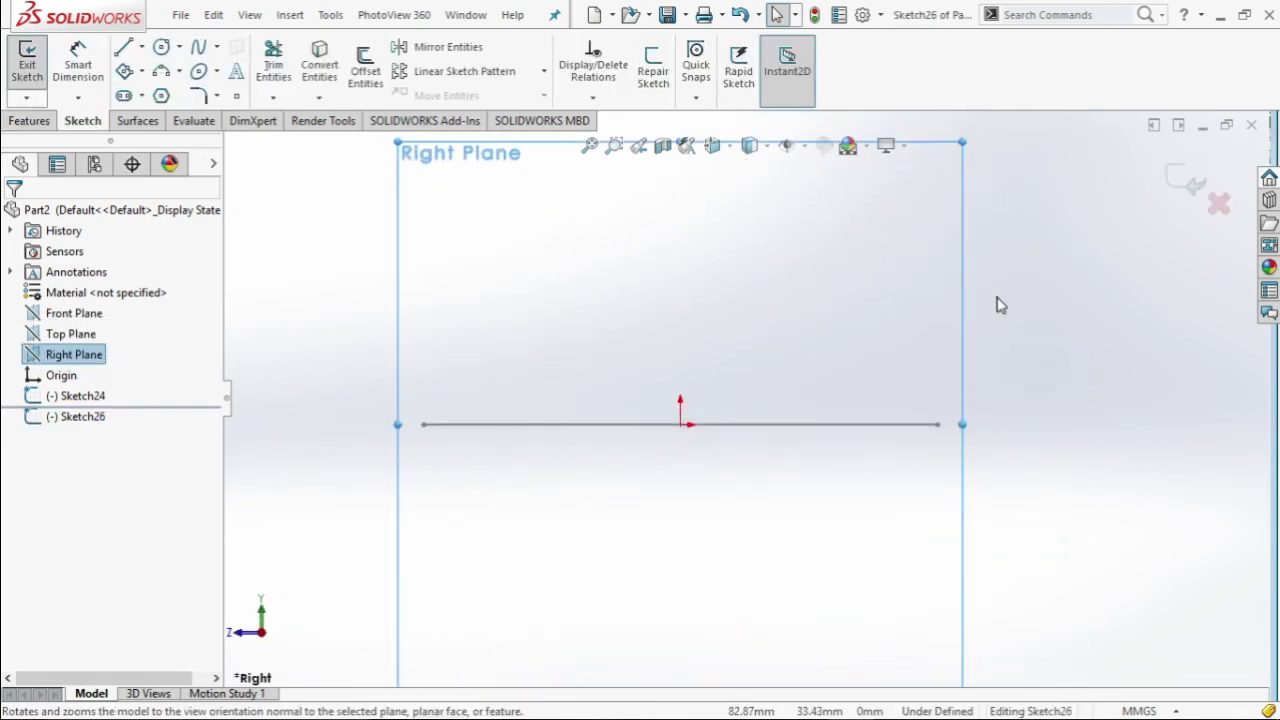
{"action": "left_click", "coordinate": [125, 50]}
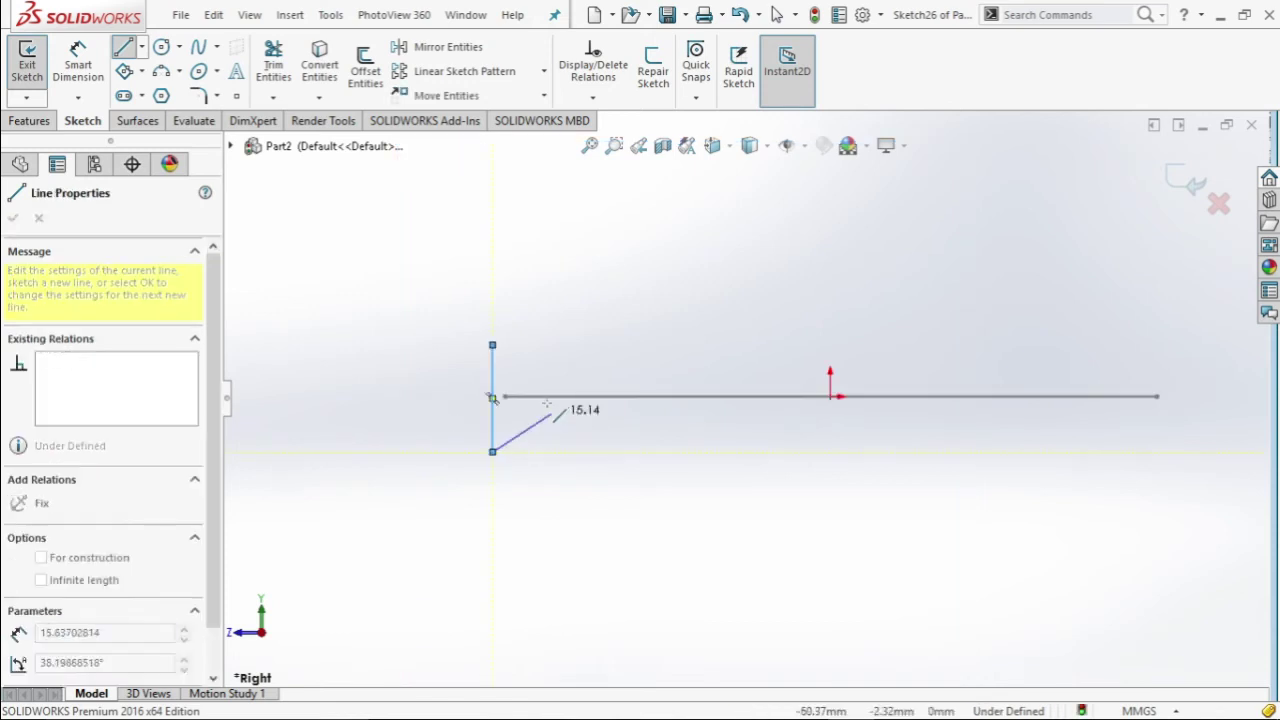
{"action": "key", "text": "Escape"}
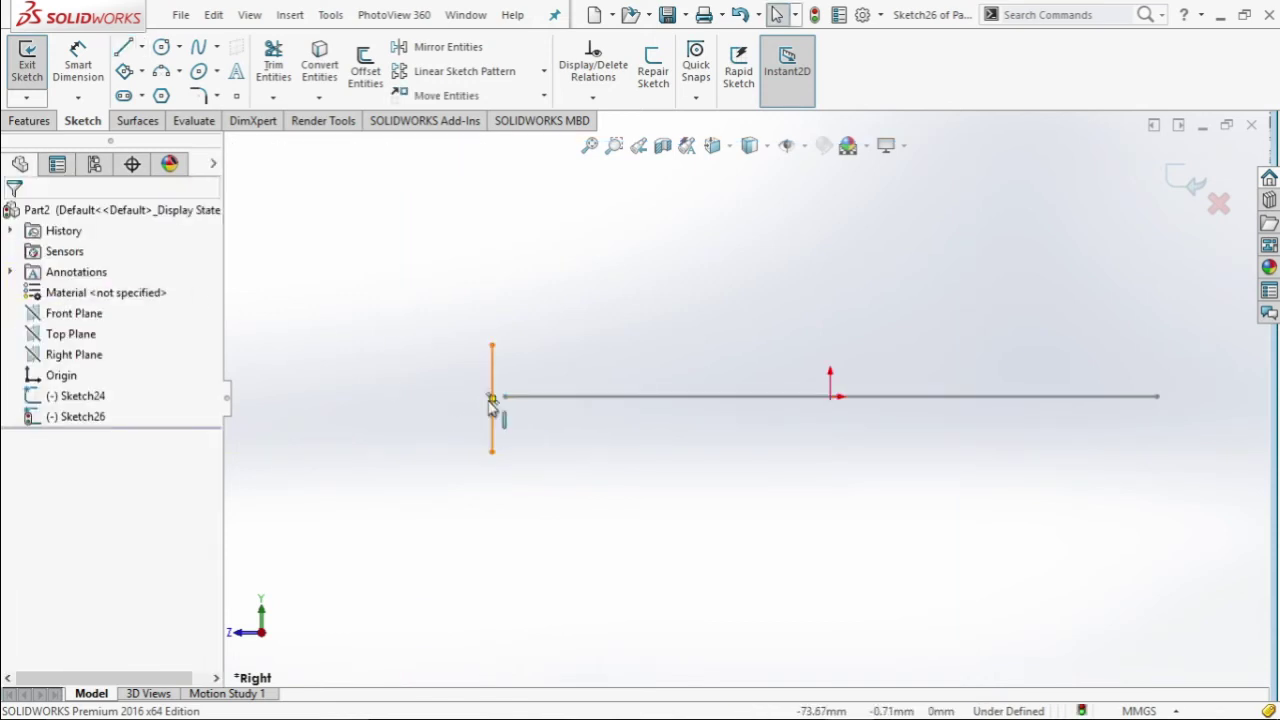
- Make the vertical line's midpoint coincident with the circle's leftmost point
{"action": "left_click", "coordinate": [492, 402]}
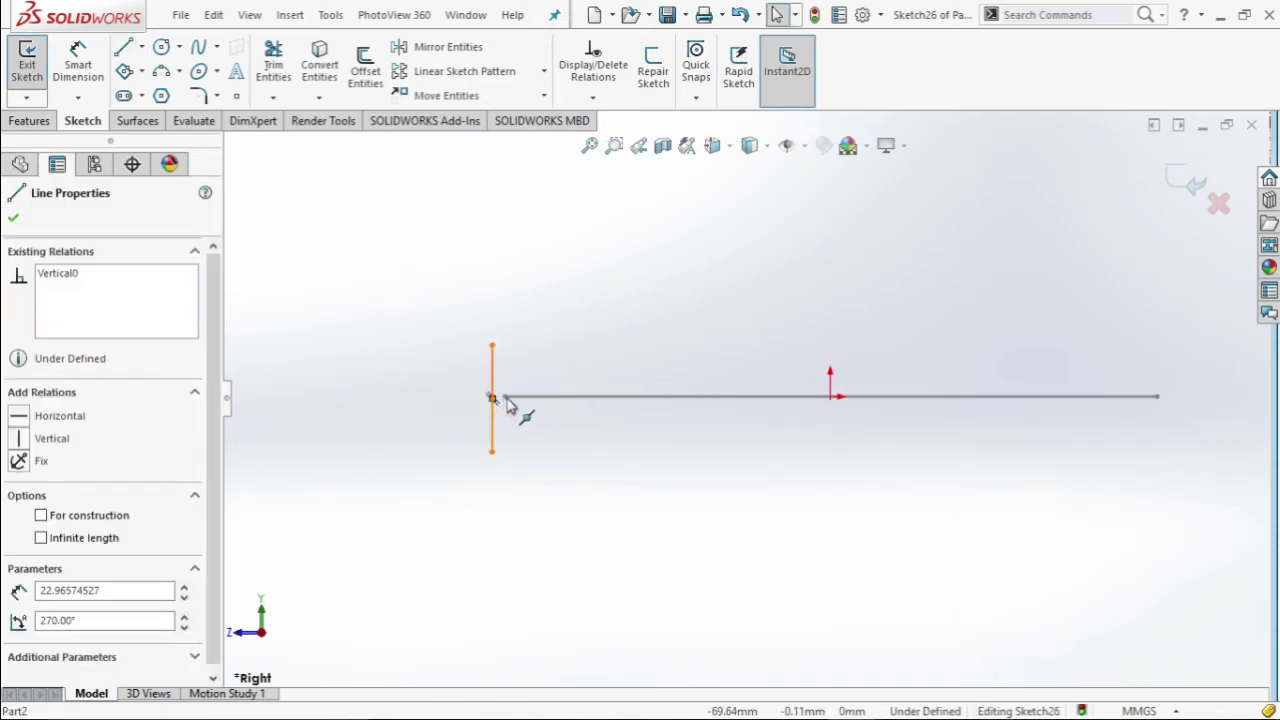
{"action": "mouse_move", "coordinate": [506, 399]}
{"action": "left_mouse_down"}
{"action": "mouse_move", "coordinate": [474, 352]}
{"action": "mouse_move", "coordinate": [672, 352]}
{"action": "mouse_move", "coordinate": [360, 327]}
{"action": "left_mouse_up"}
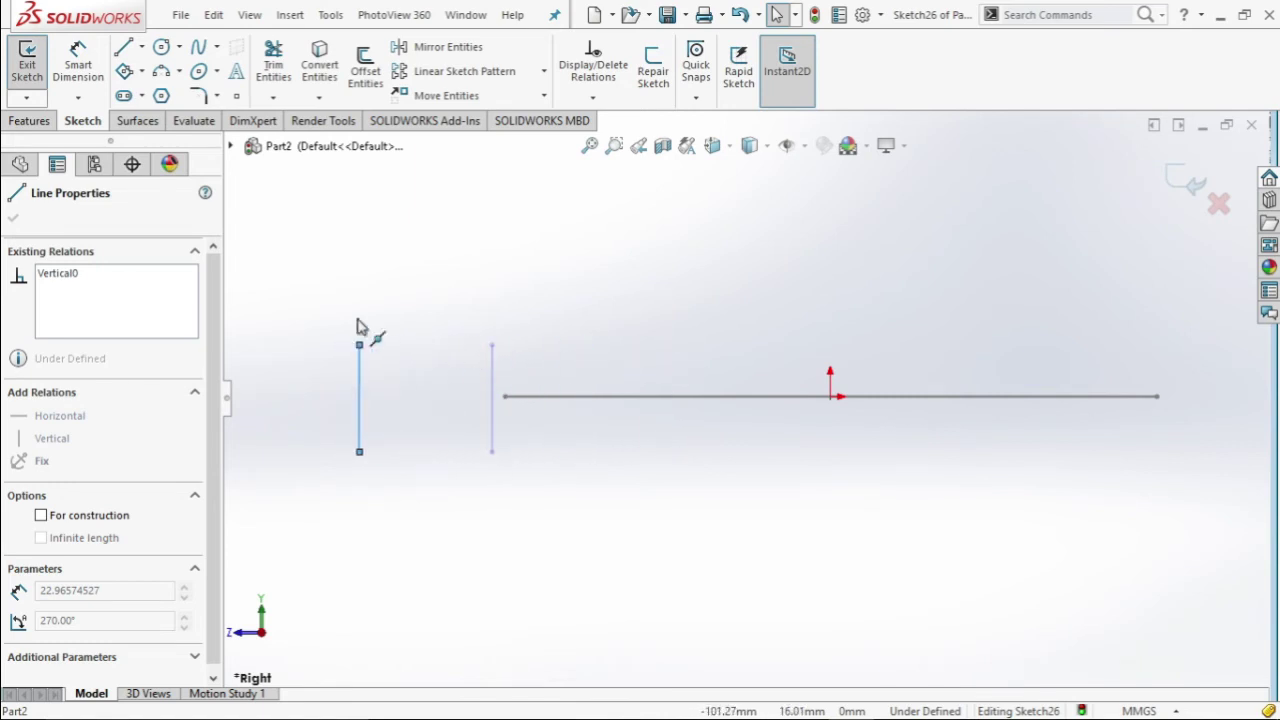
{"action": "key", "text": "Escape"}
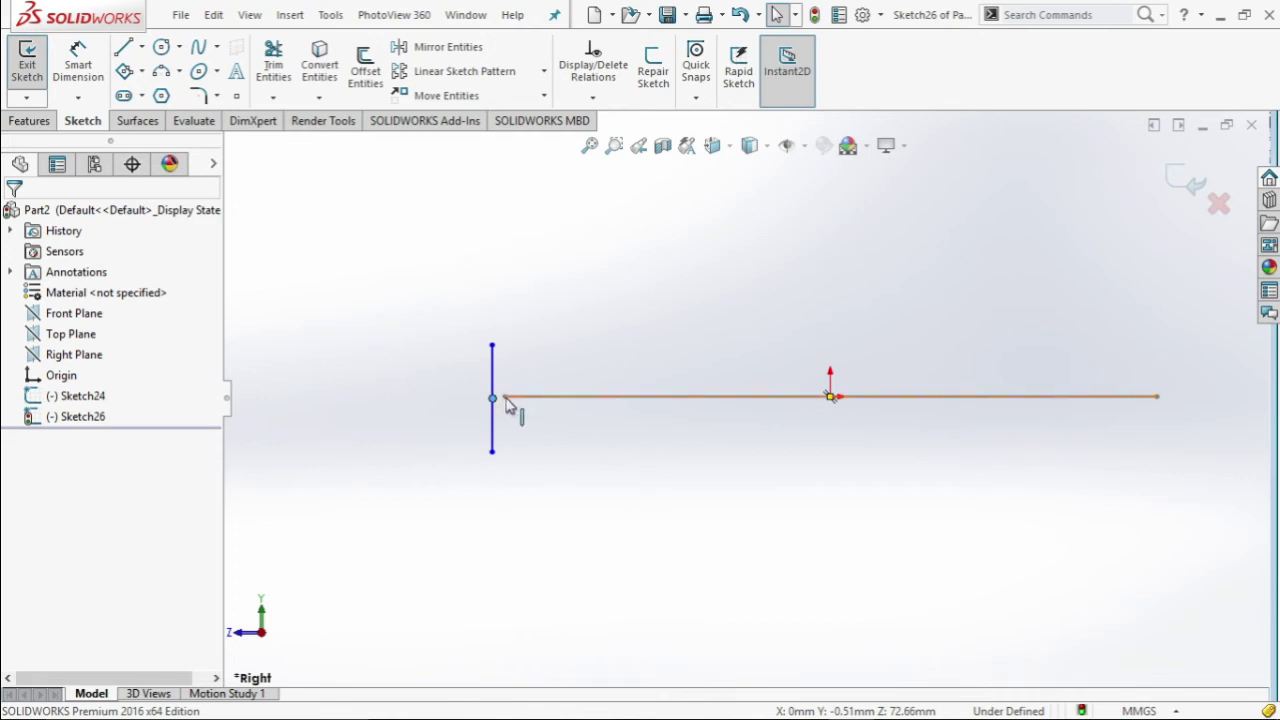
{"action": "left_click", "coordinate": [506, 399]}
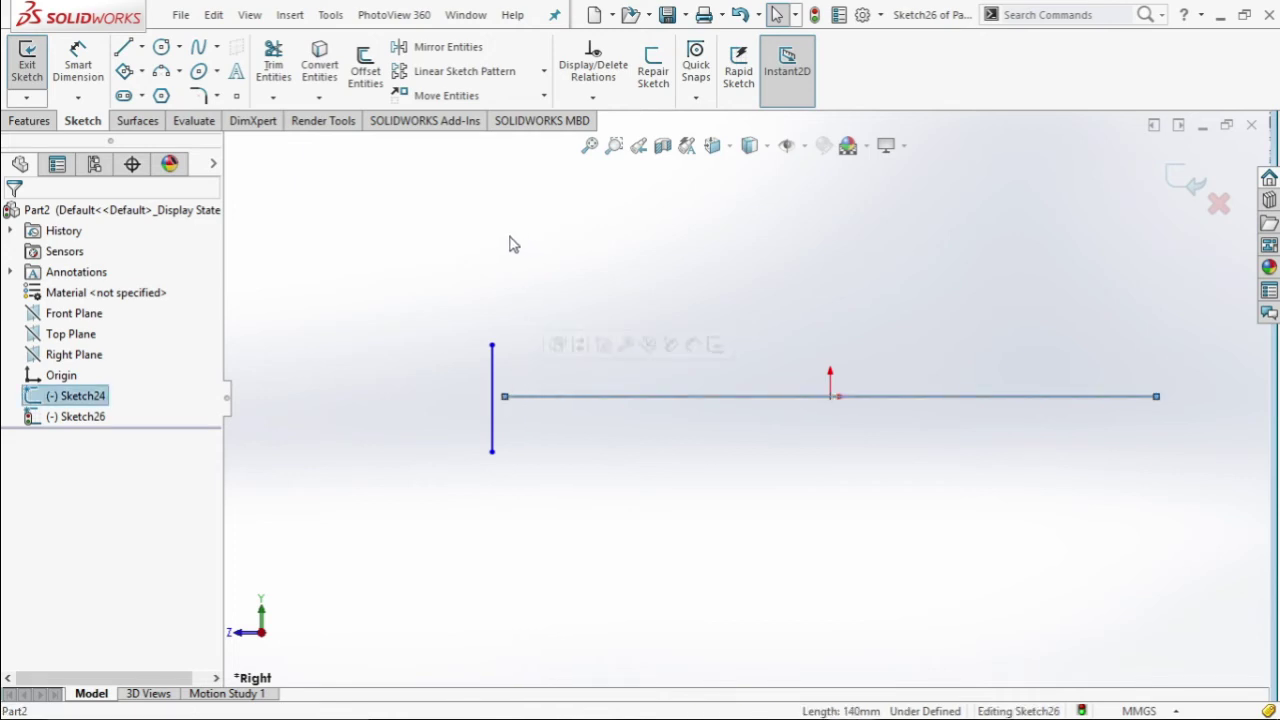
{"action": "left_click", "coordinate": [507, 402]}
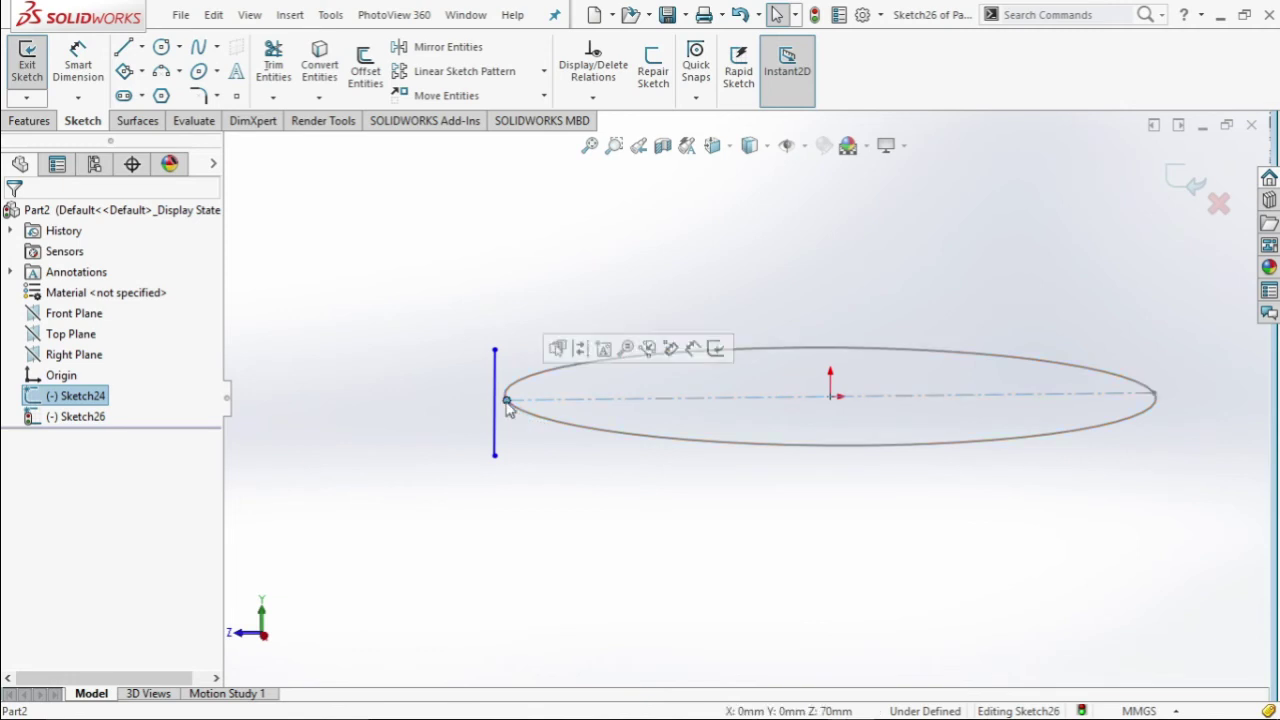
{"action": "left_click", "coordinate": [495, 403], "text": "ctrl"}
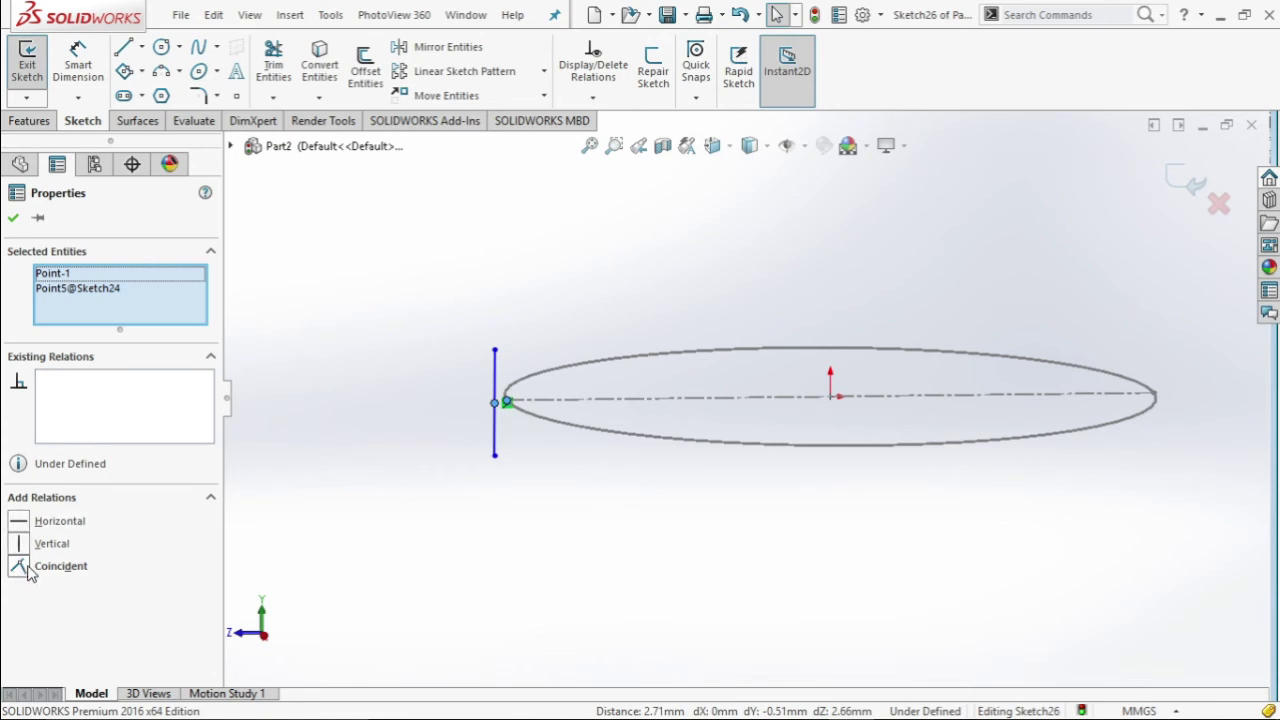
{"action": "left_click", "coordinate": [27, 569]}
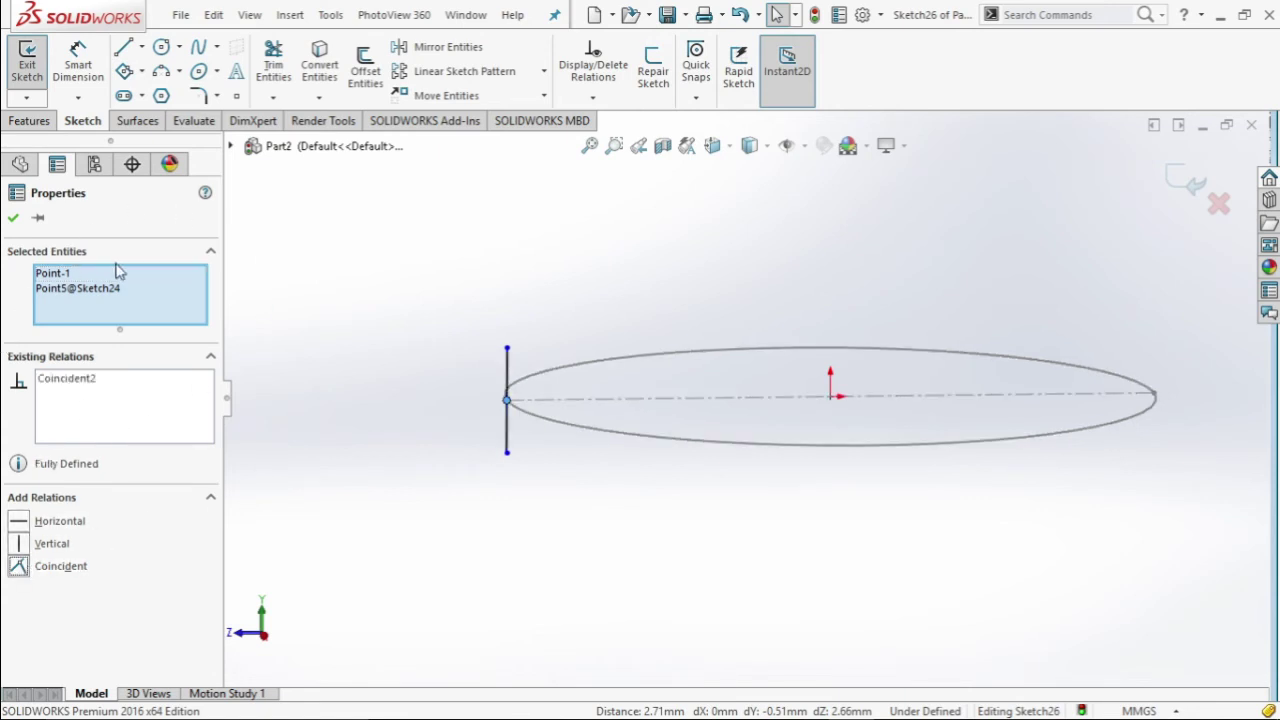
{"action": "left_click", "coordinate": [14, 220]}
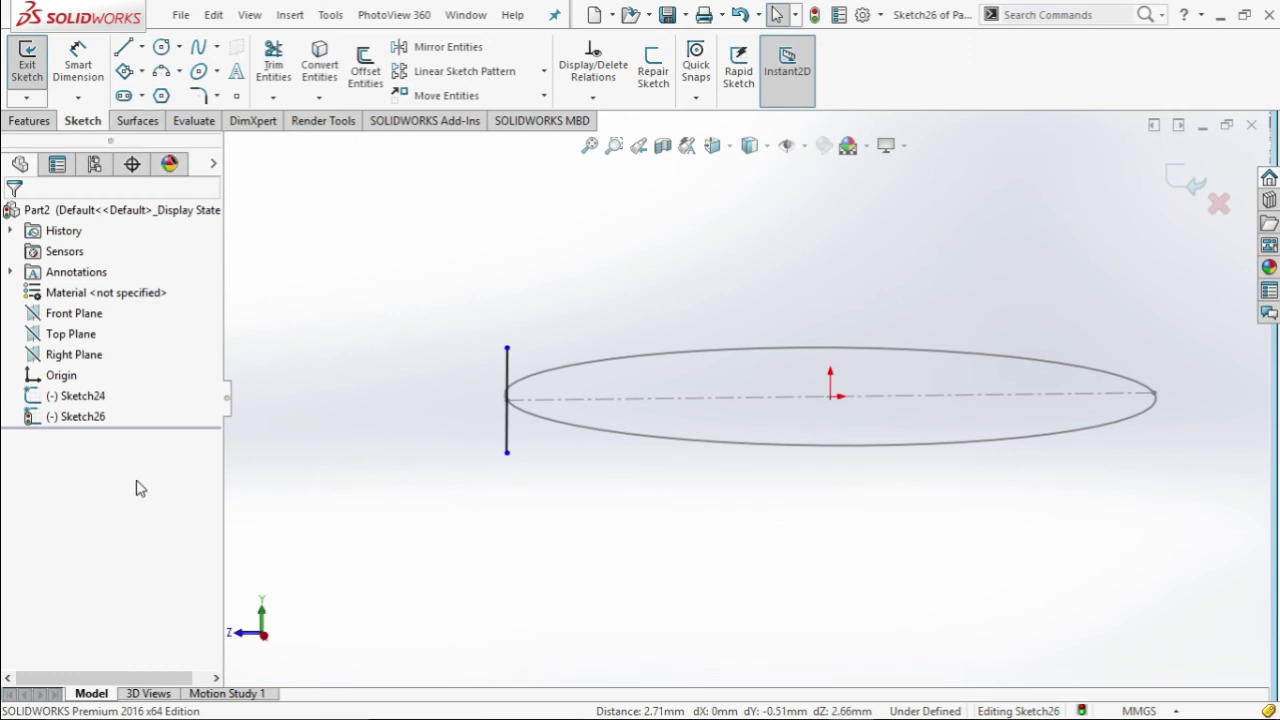
- Close the triangle with two angled lines to an outer point and exit the sketch
{"action": "left_click", "coordinate": [52, 415]}
{"action": "left_click", "coordinate": [67, 387]}
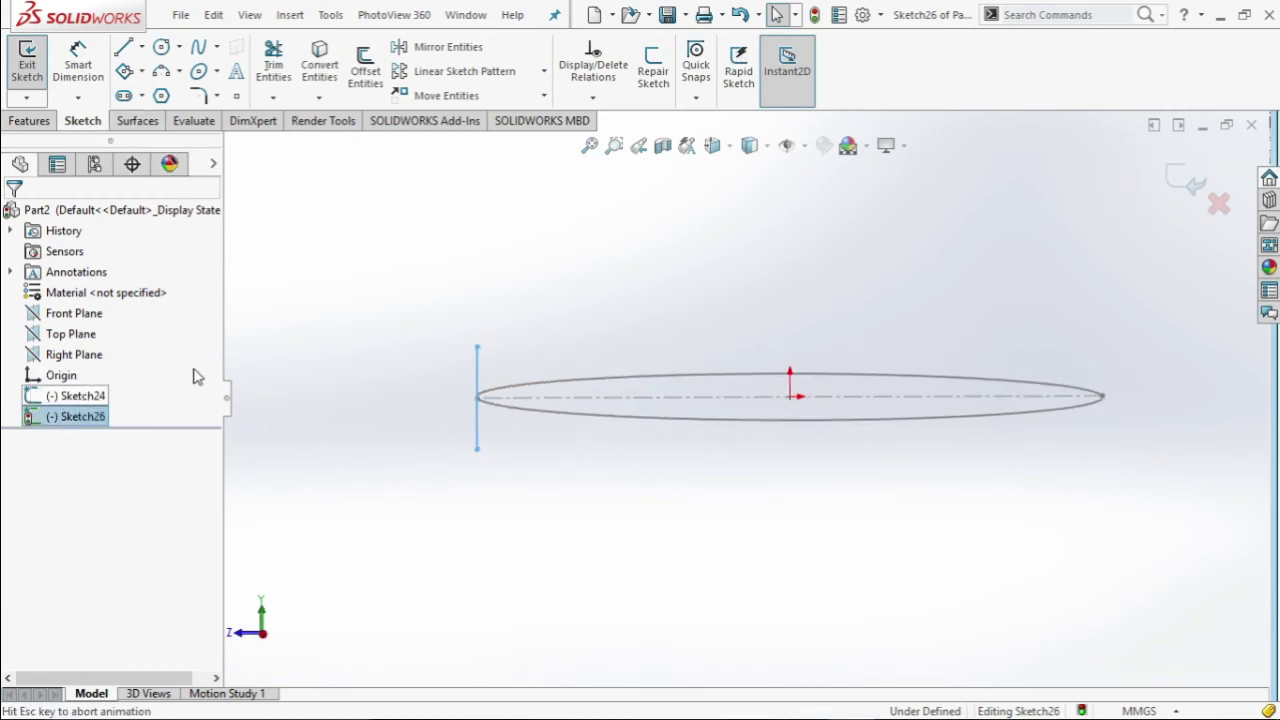
{"action": "left_click", "coordinate": [123, 47]}
{"action": "left_click", "coordinate": [450, 338]}
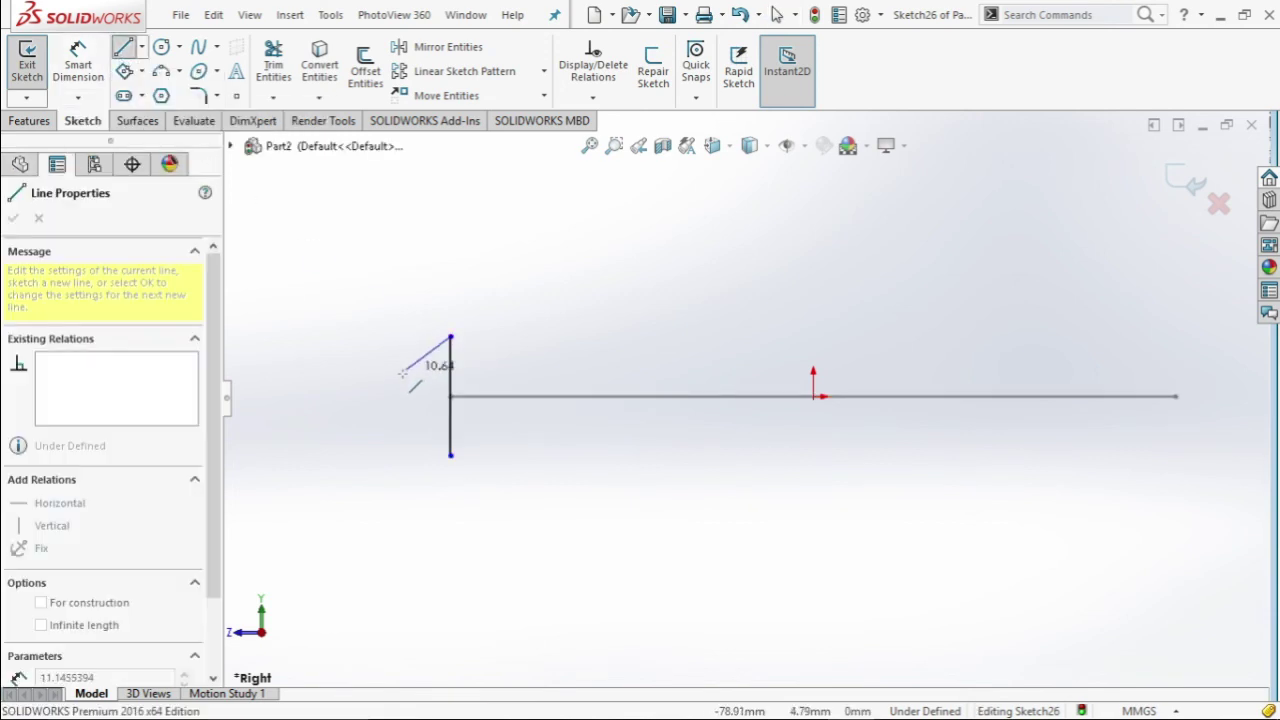
{"action": "left_click", "coordinate": [403, 397]}
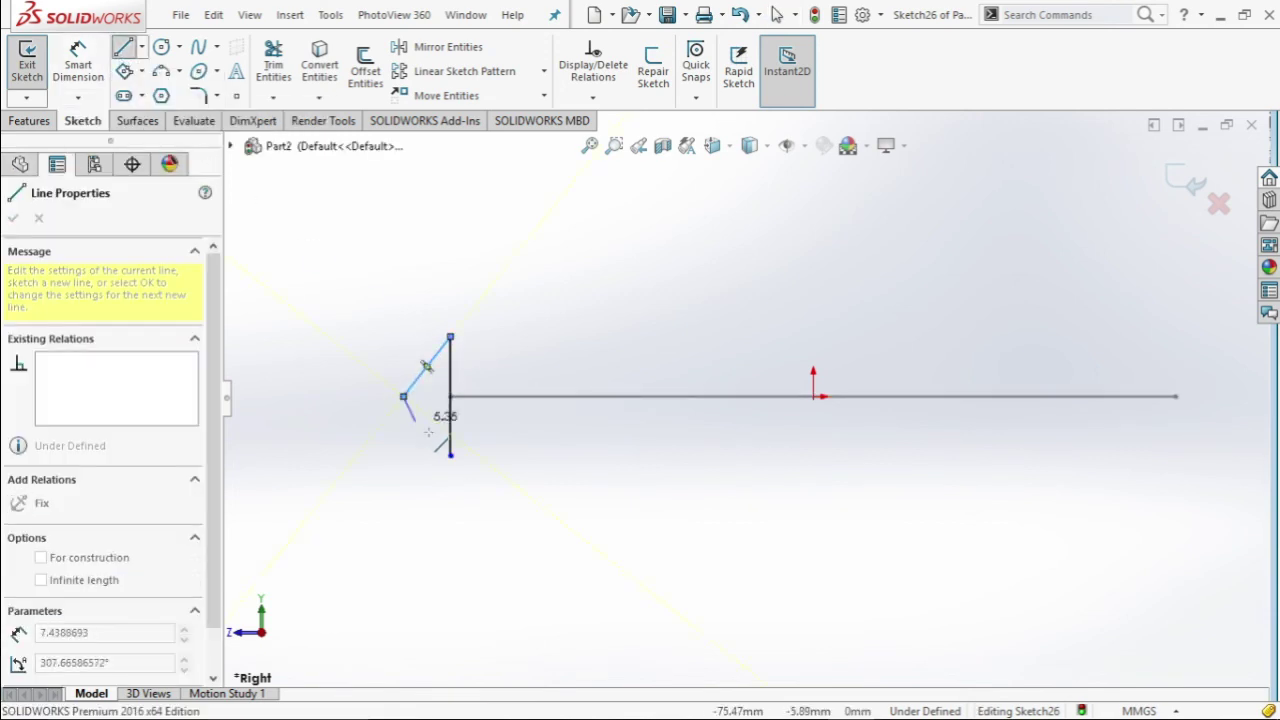
{"action": "left_click", "coordinate": [450, 455]}
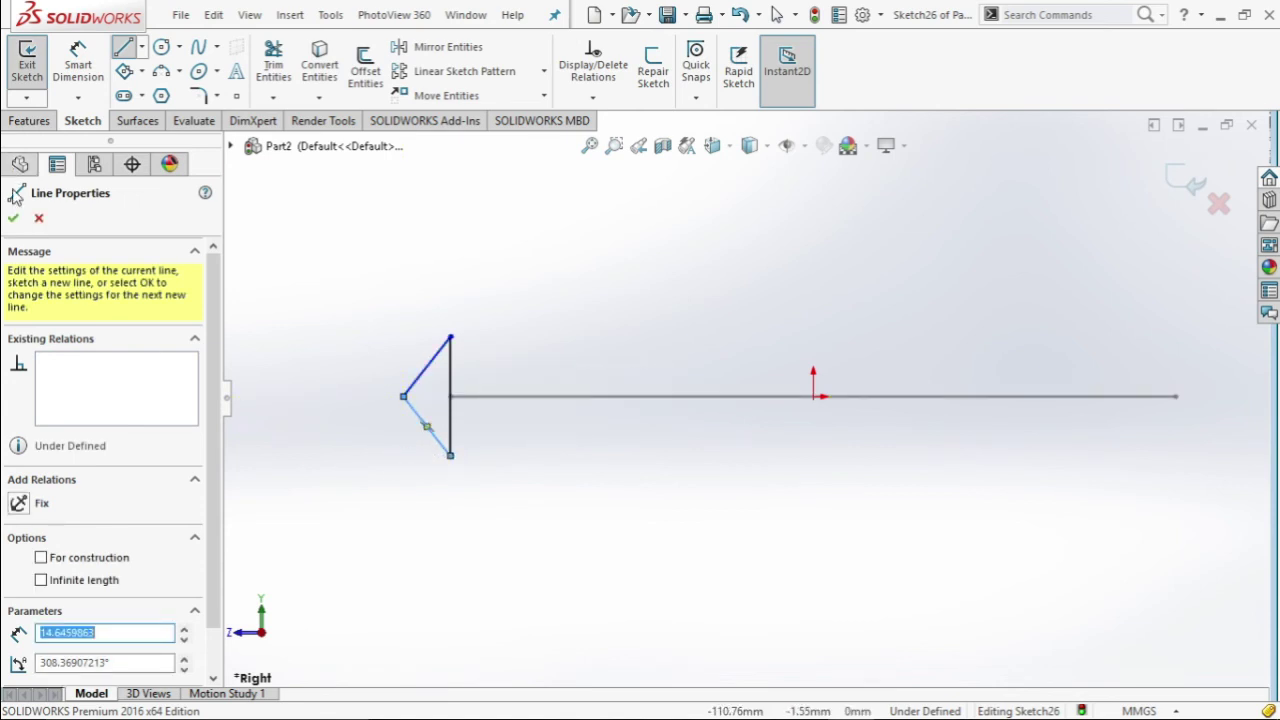
{"action": "left_click", "coordinate": [27, 62]}
- Sweep the Sketch26 triangle around the Sketch24 circle to form the bevelled Sweep3 ring
{"action": "left_click", "coordinate": [367, 249]}
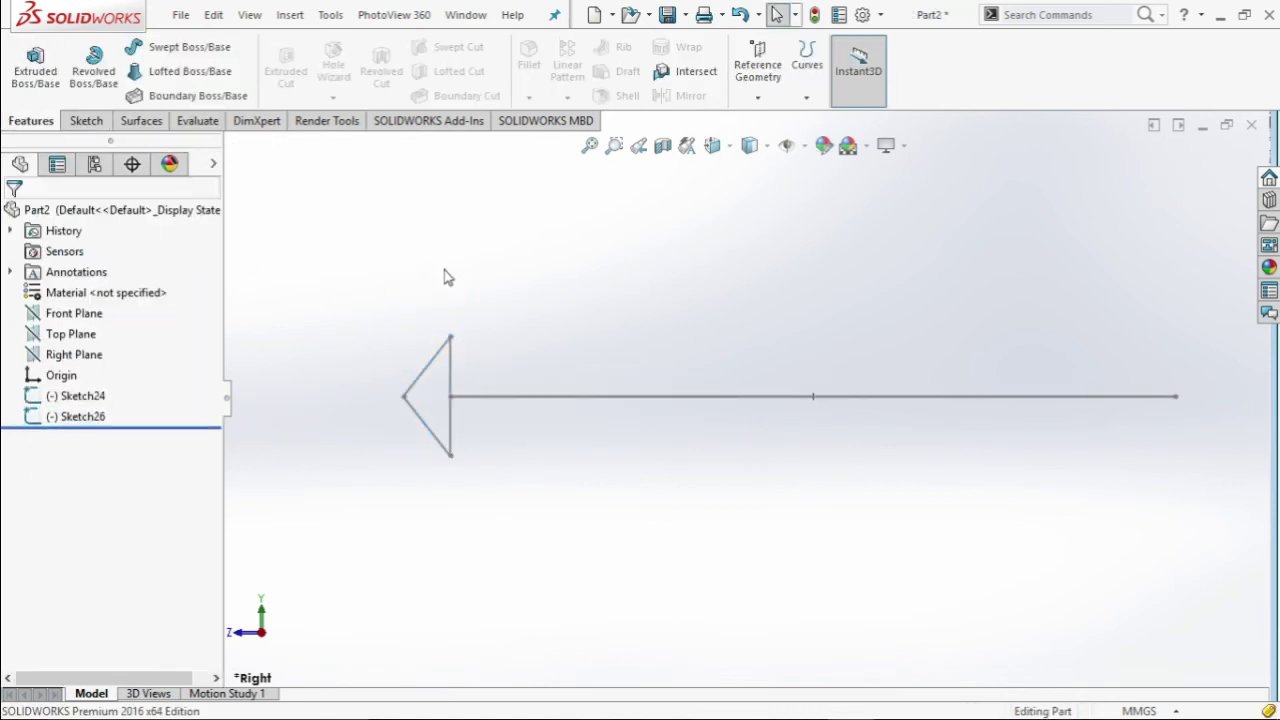
{"action": "key", "text": "f"}
{"action": "mouse_move", "coordinate": [389, 232]}
{"action": "middle_mouse_down"}
{"action": "mouse_move", "coordinate": [420, 305]}
{"action": "mouse_move", "coordinate": [567, 282]}
{"action": "mouse_move", "coordinate": [517, 271]}
{"action": "mouse_move", "coordinate": [536, 283]}
{"action": "middle_mouse_up"}
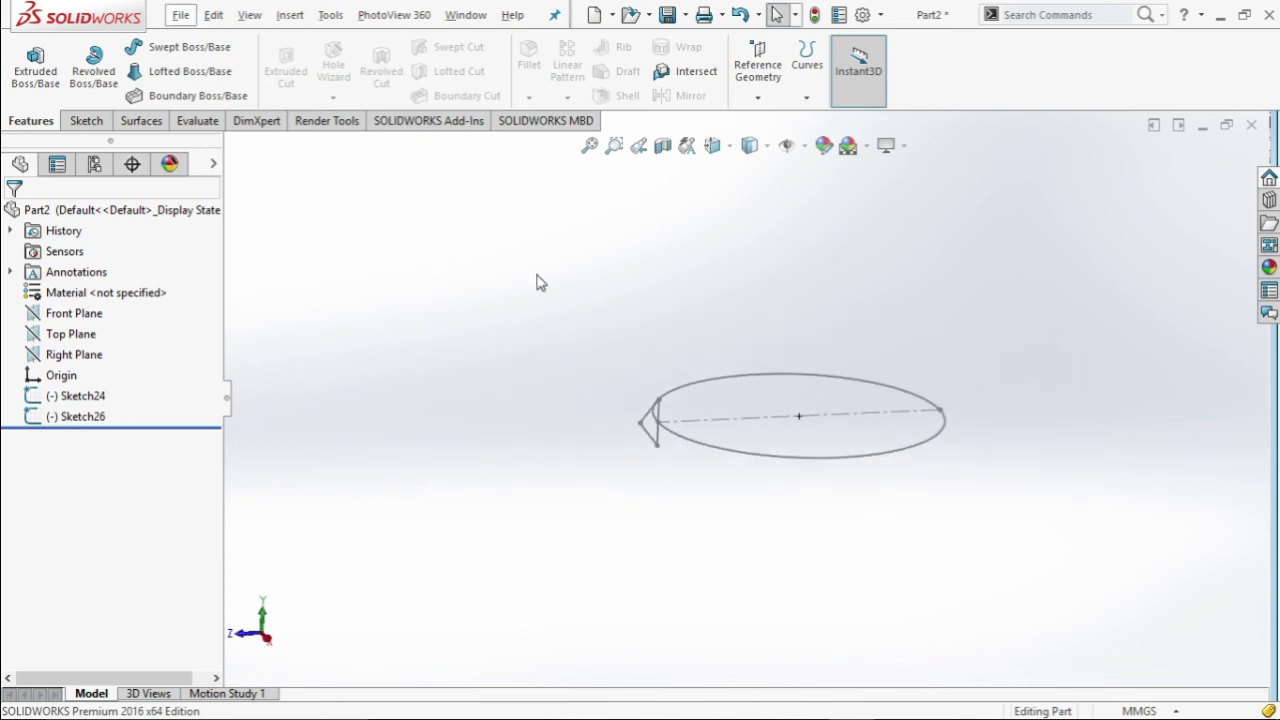
{"action": "middle_click_drag", "start_coordinate": [958, 345], "coordinate": [503, 281]}
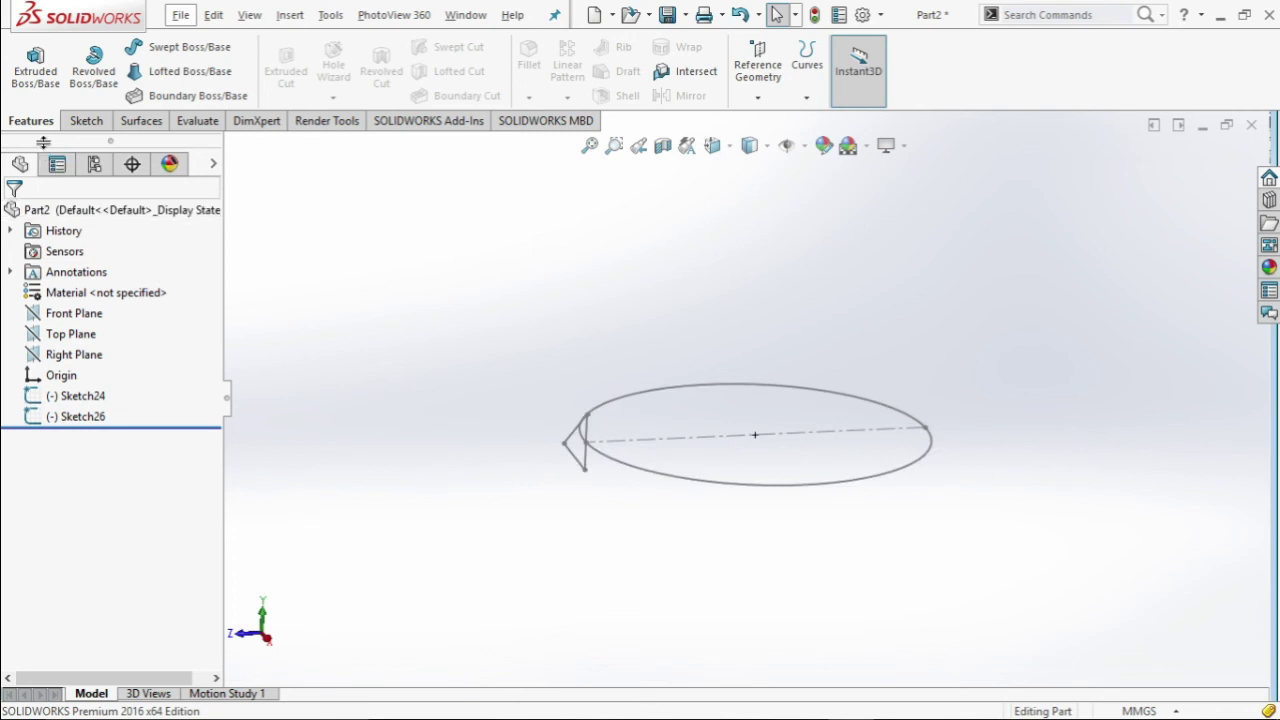
{"action": "left_click", "coordinate": [135, 47]}
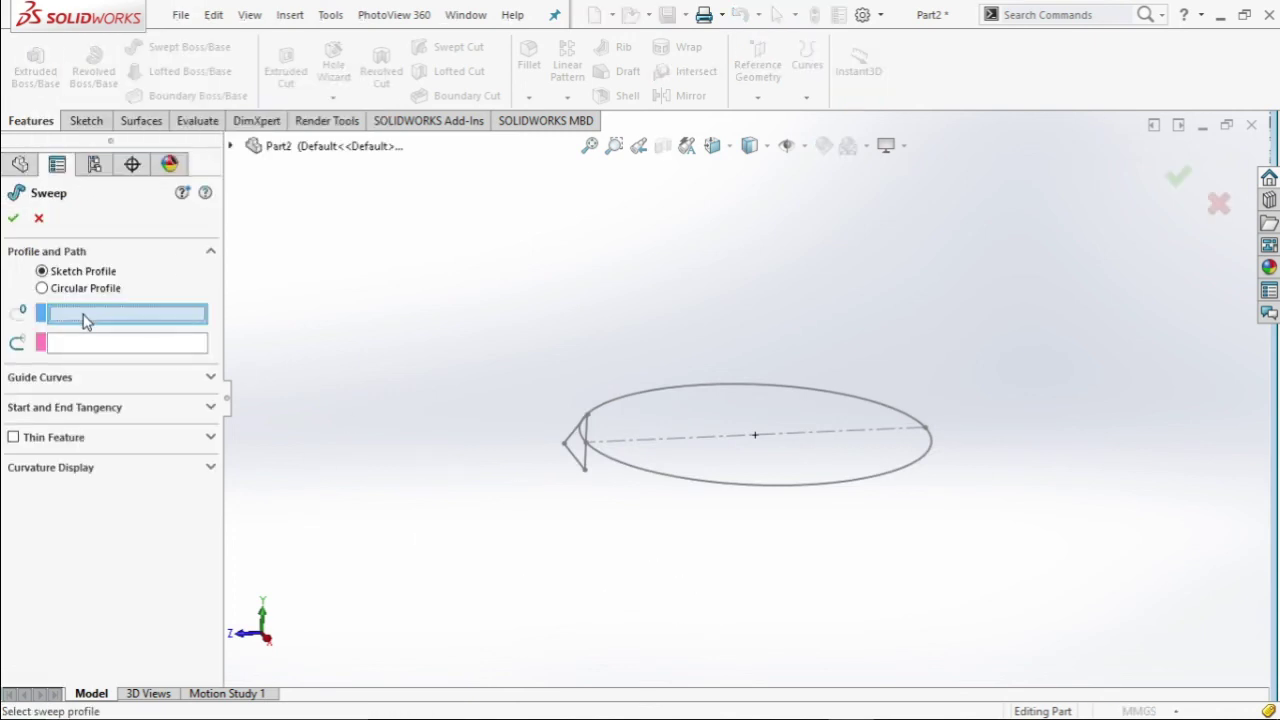
{"action": "left_click", "coordinate": [587, 464]}
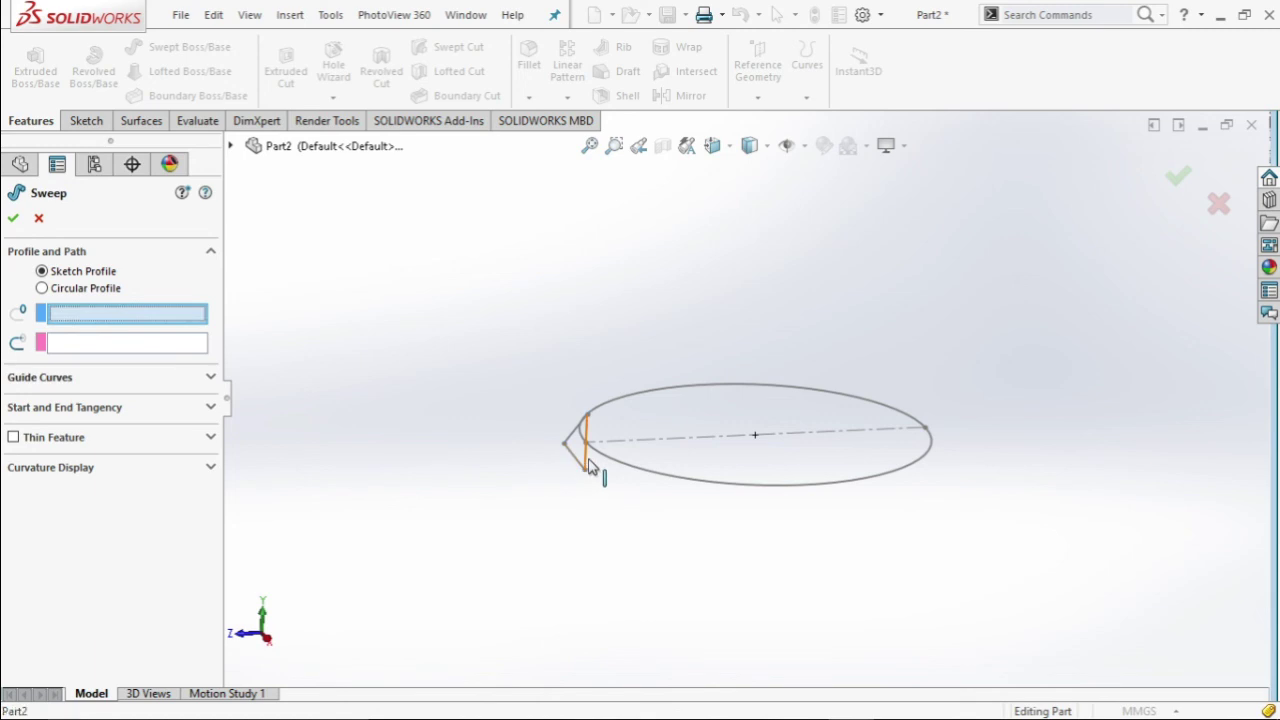
{"action": "left_click", "coordinate": [755, 488]}
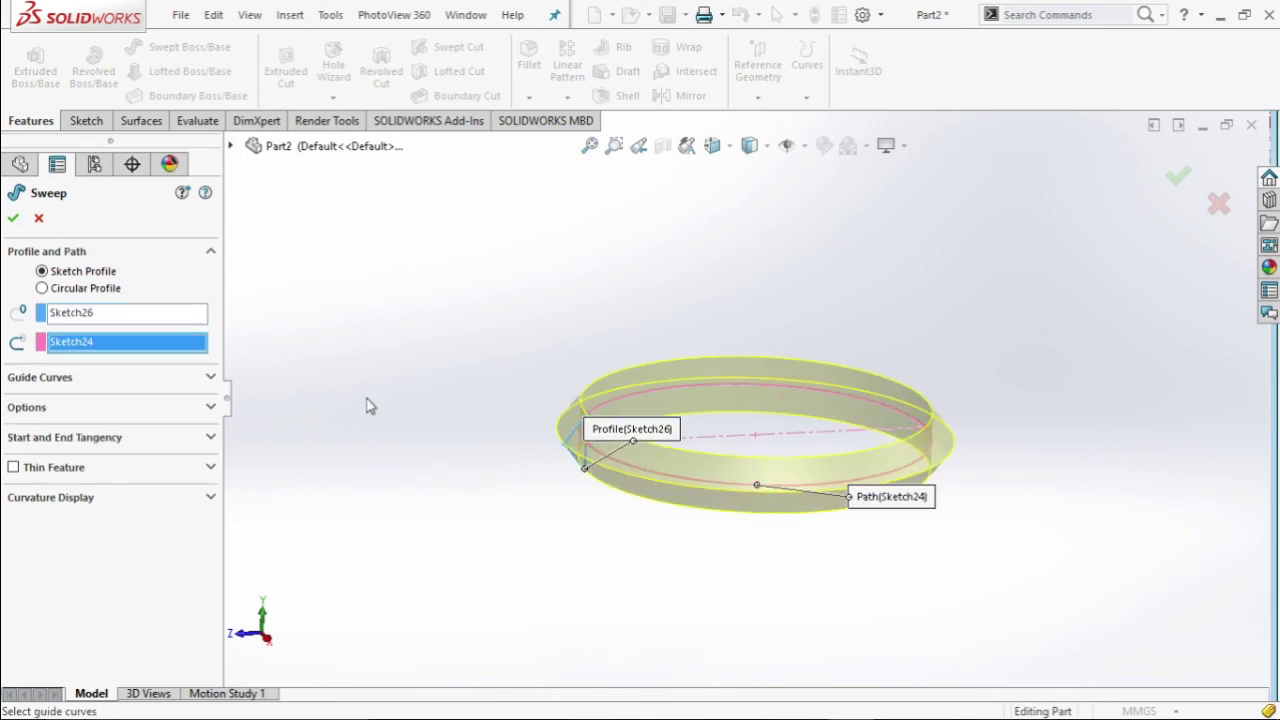
{"action": "left_click", "coordinate": [13, 222]}
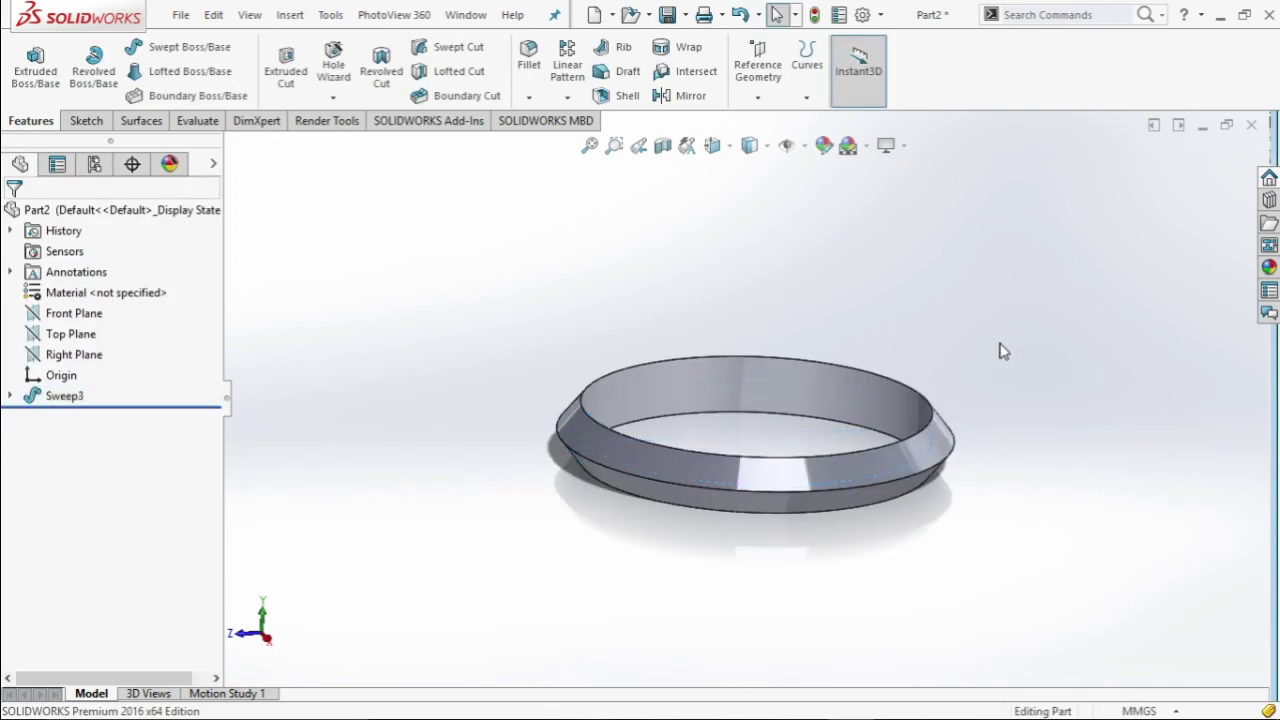
- Orbit around the Sweep3 ring to inspect its pointed outer rim, then return to the Isometric view
{"action": "mouse_move", "coordinate": [1030, 301]}
{"action": "middle_mouse_down"}
{"action": "mouse_move", "coordinate": [991, 234]}
{"action": "mouse_move", "coordinate": [1023, 283]}
{"action": "mouse_move", "coordinate": [1000, 369]}
{"action": "mouse_move", "coordinate": [949, 383]}
{"action": "mouse_move", "coordinate": [959, 393]}
{"action": "middle_mouse_up"}
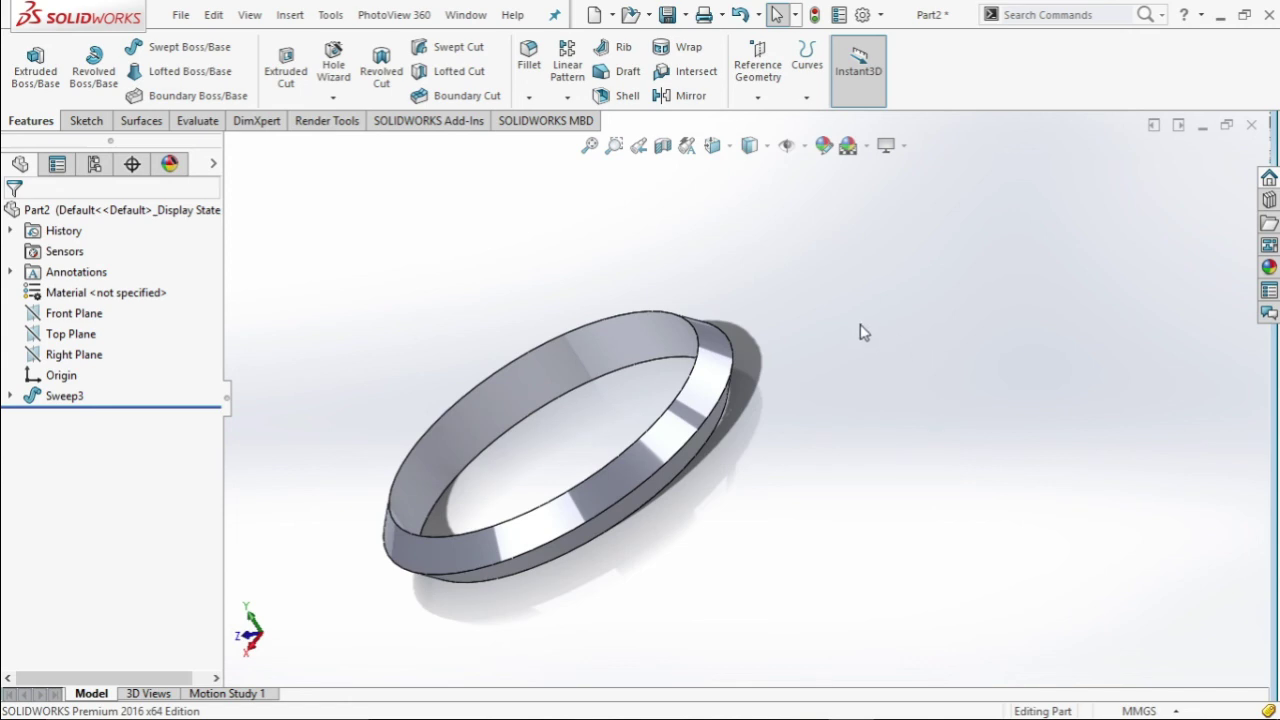
{"action": "mouse_move", "coordinate": [864, 332]}
{"action": "middle_mouse_down"}
{"action": "mouse_move", "coordinate": [846, 274]}
{"action": "mouse_move", "coordinate": [760, 323]}
{"action": "mouse_move", "coordinate": [903, 406]}
{"action": "mouse_move", "coordinate": [956, 328]}
{"action": "mouse_move", "coordinate": [977, 446]}
{"action": "mouse_move", "coordinate": [758, 302]}
{"action": "middle_mouse_up"}
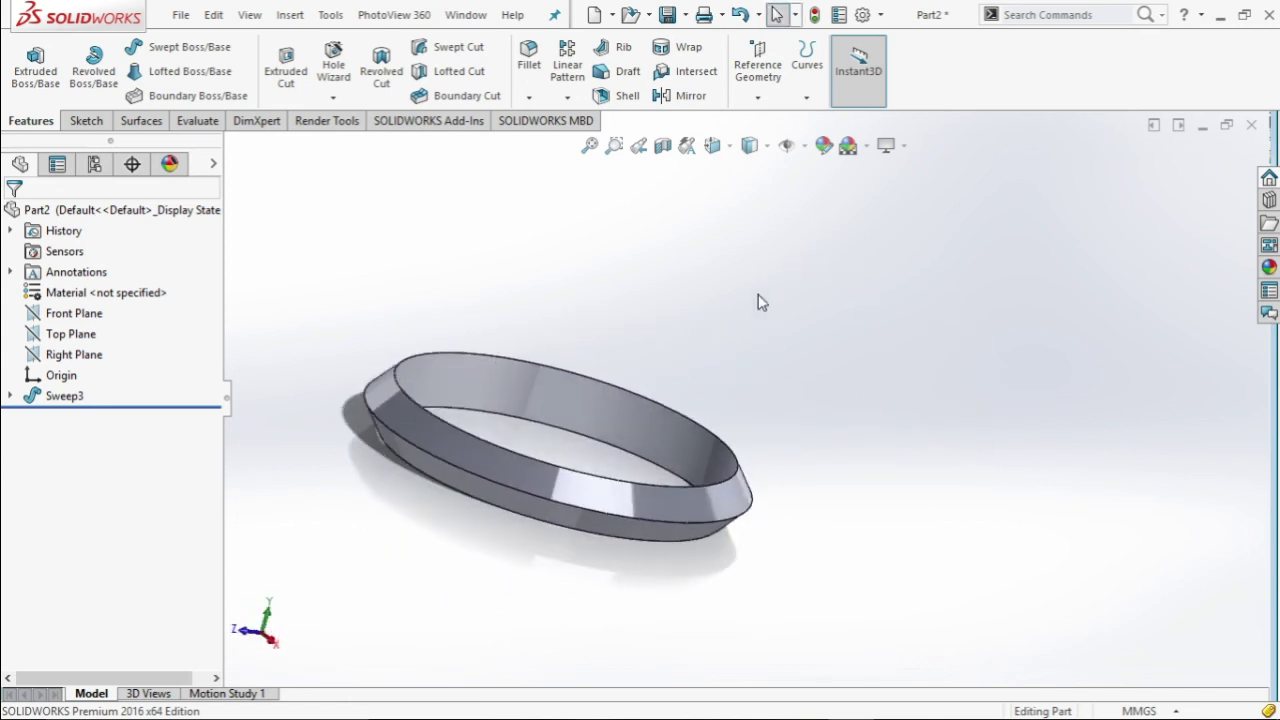
{"action": "left_click", "coordinate": [713, 145]}
{"action": "left_click", "coordinate": [818, 200]}
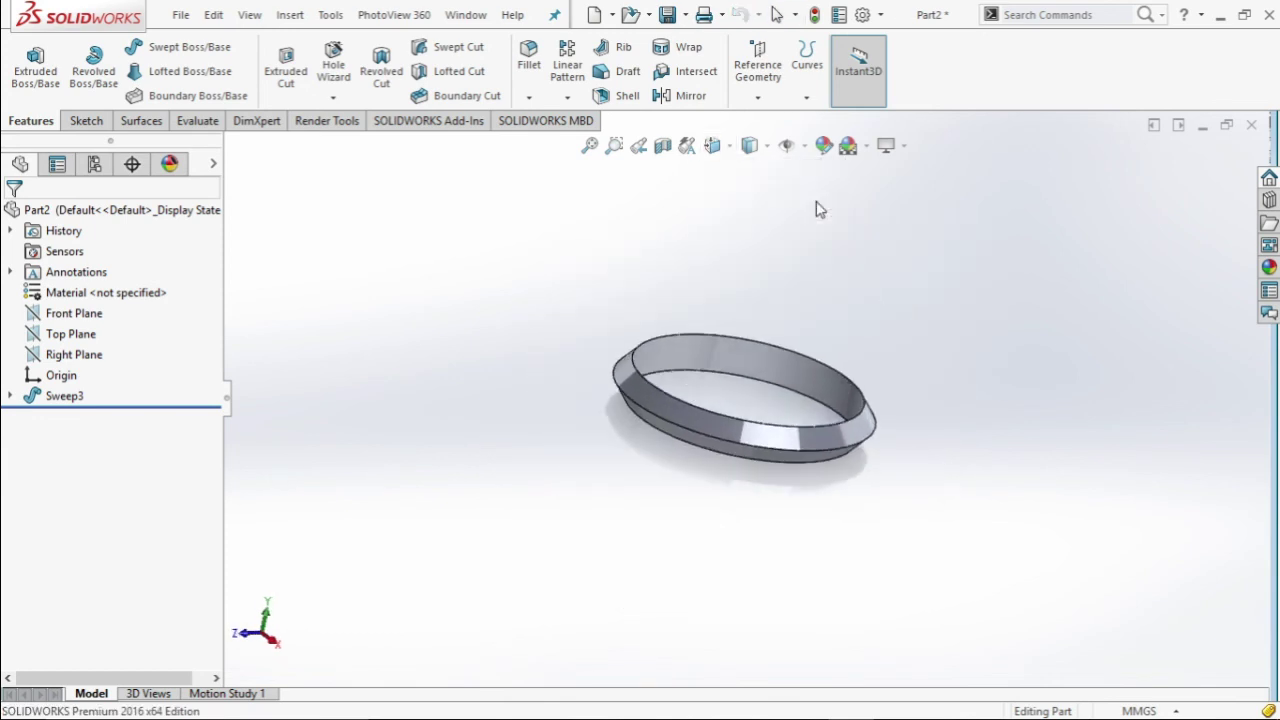